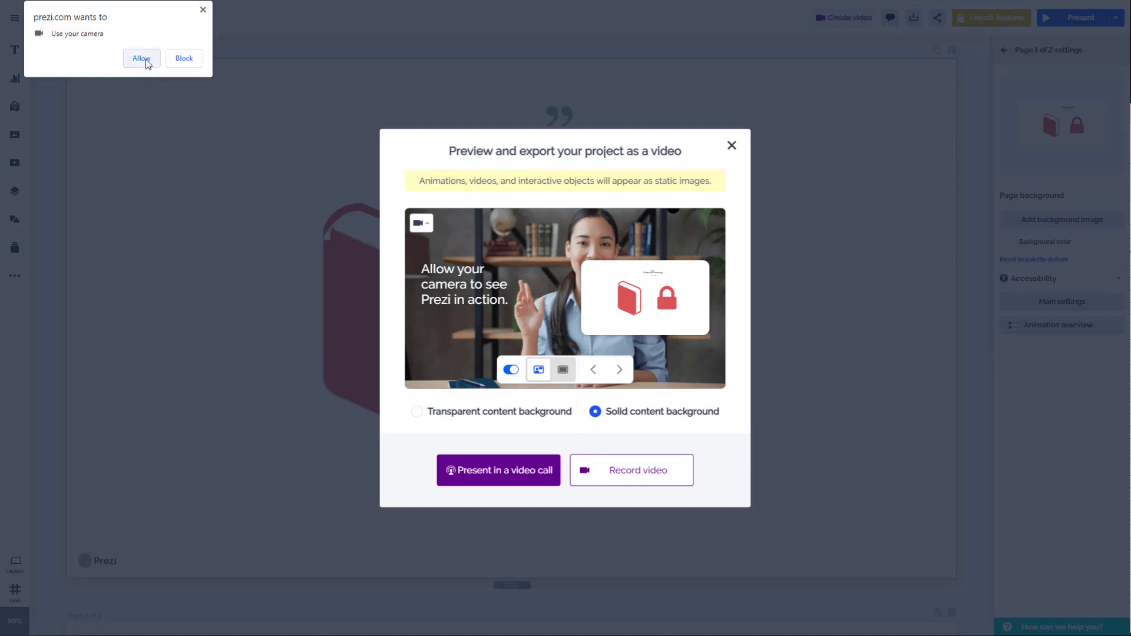
Step: Allow Prezi to use the camera and check the camera options in the video preview
click(141, 58)
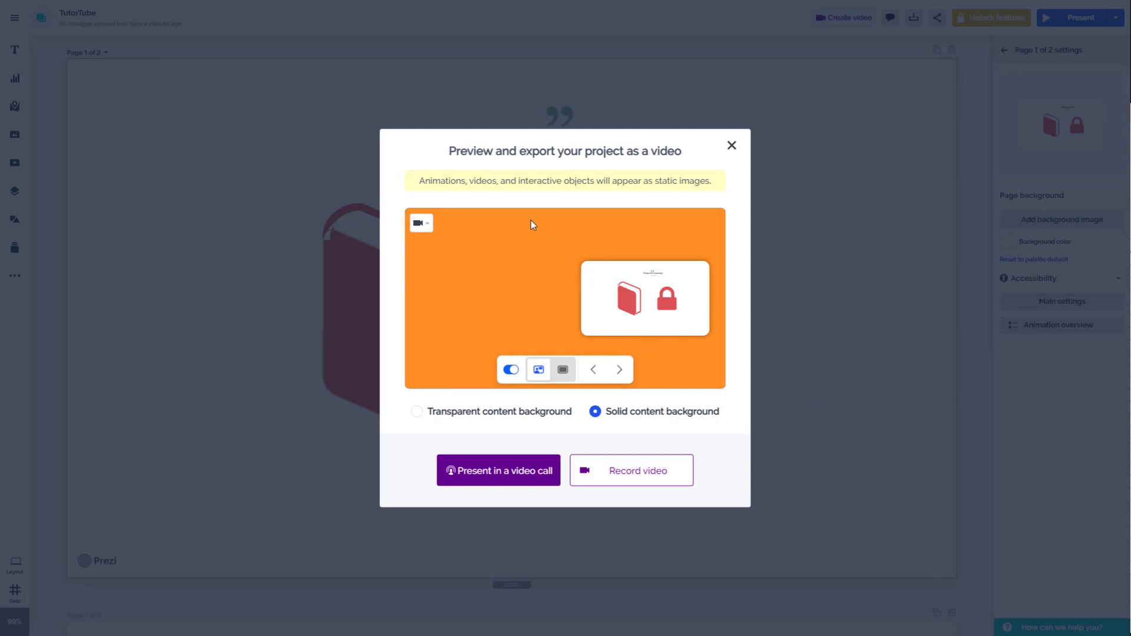
click(421, 226)
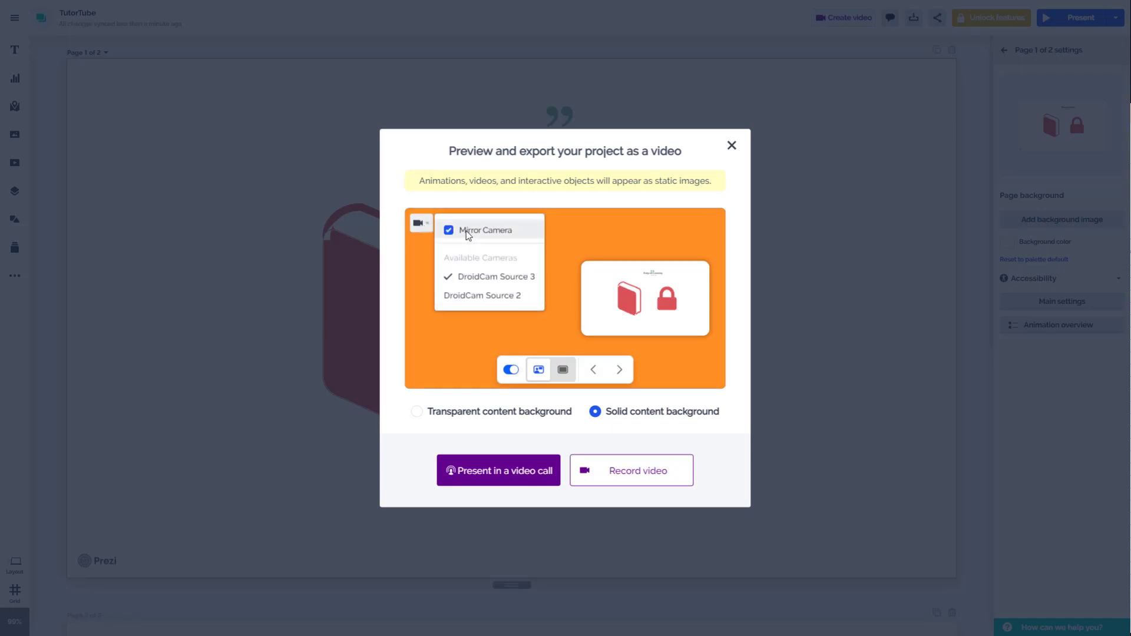
click(556, 199)
click(421, 223)
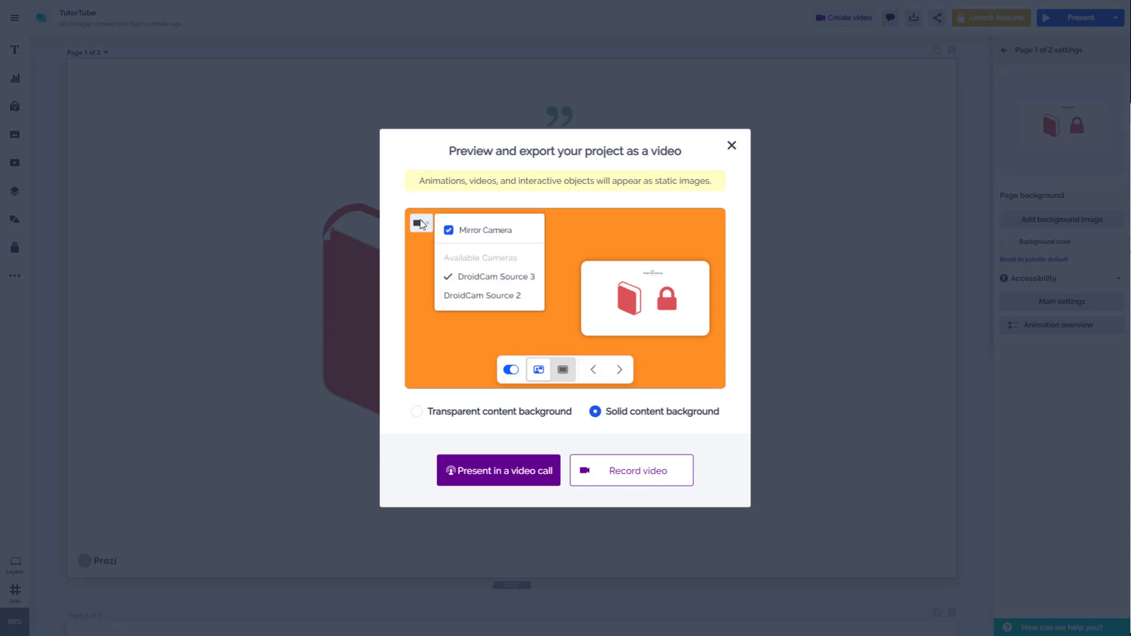
click(422, 223)
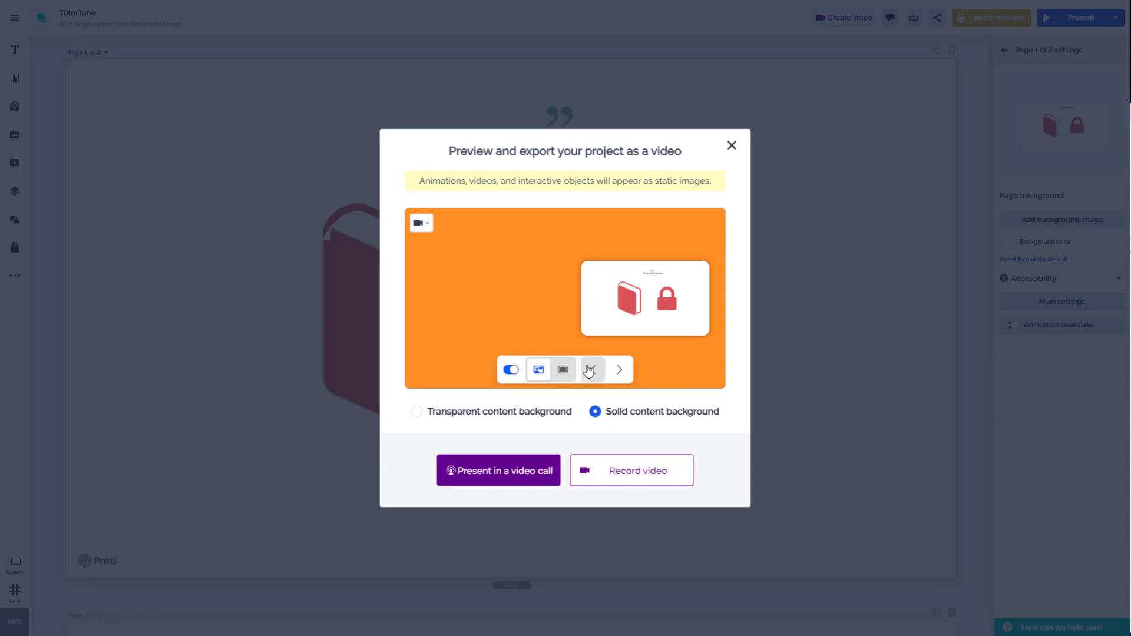
Step: Compare the layout showing the camera beside the content with the full-content layout in the video preview
click(564, 372)
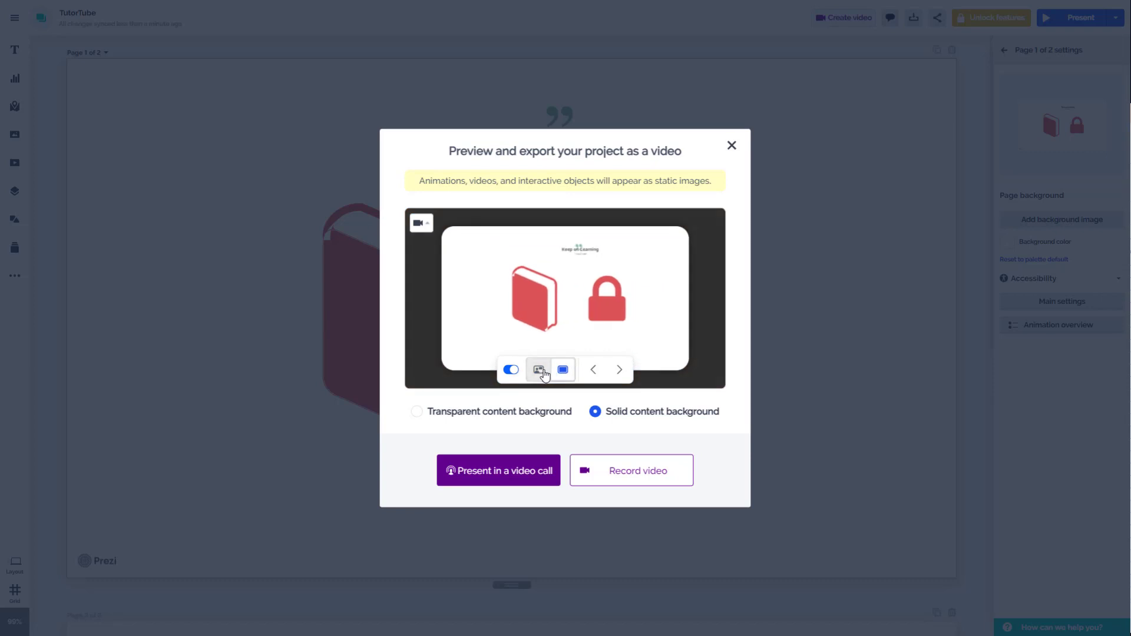
click(539, 371)
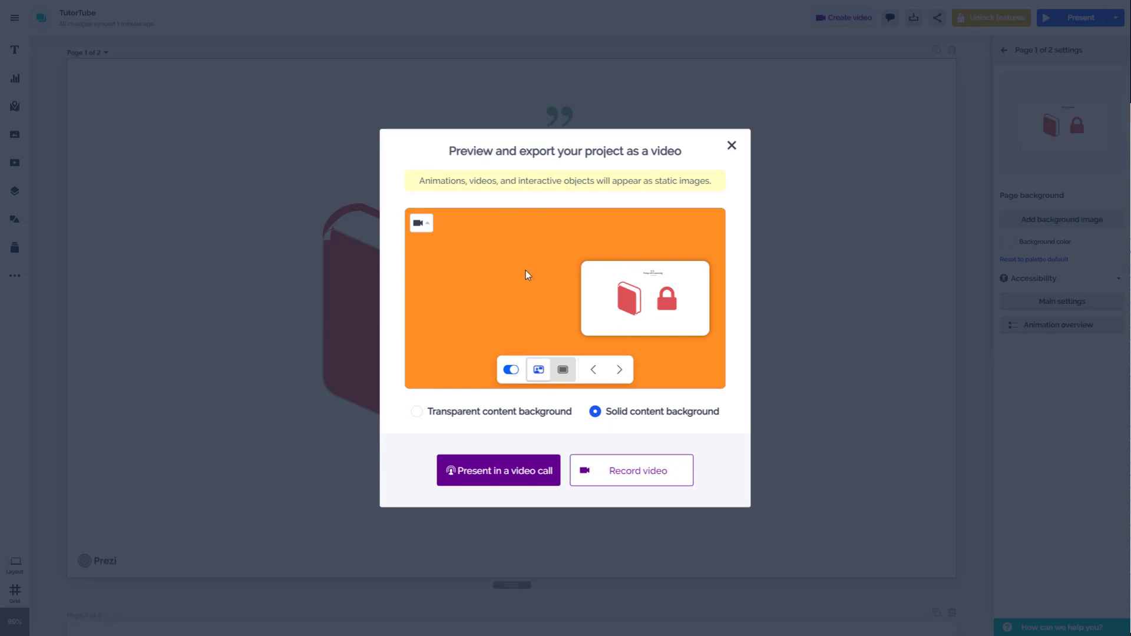
click(563, 370)
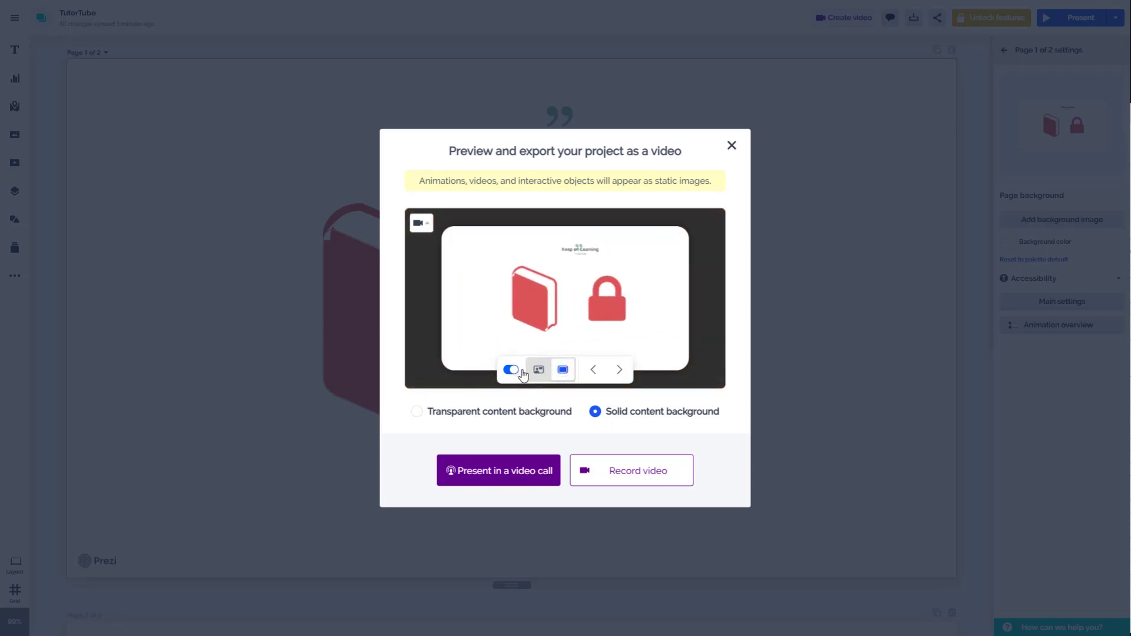
click(540, 374)
click(561, 373)
Step: Preview the transition between the two pages in the full-content layout and in the camera-beside-content layout
click(619, 370)
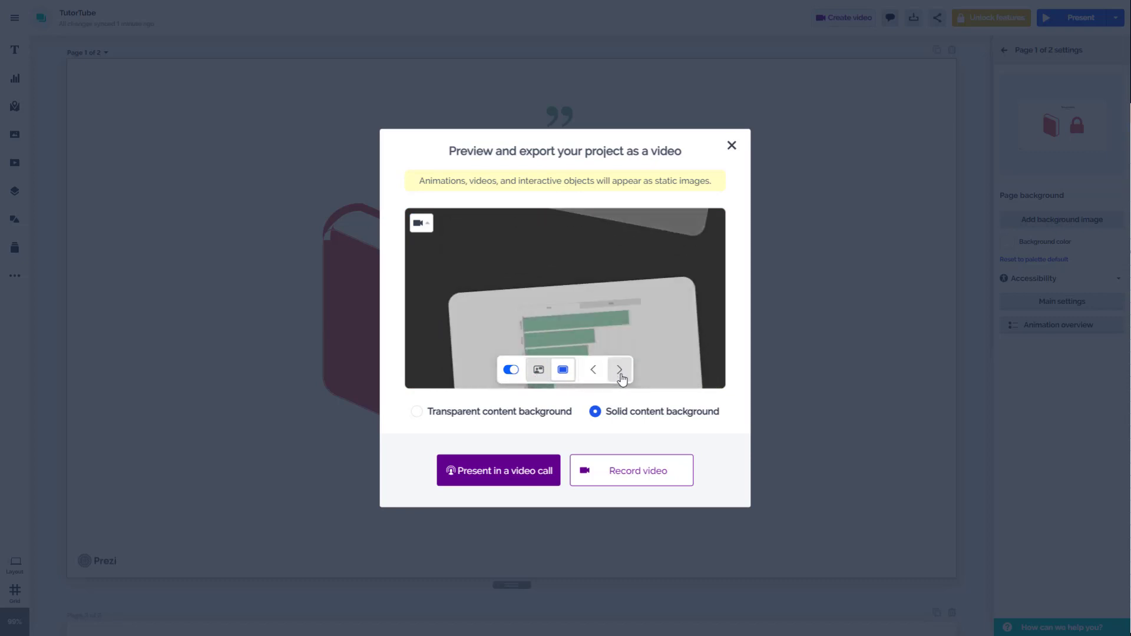
click(593, 371)
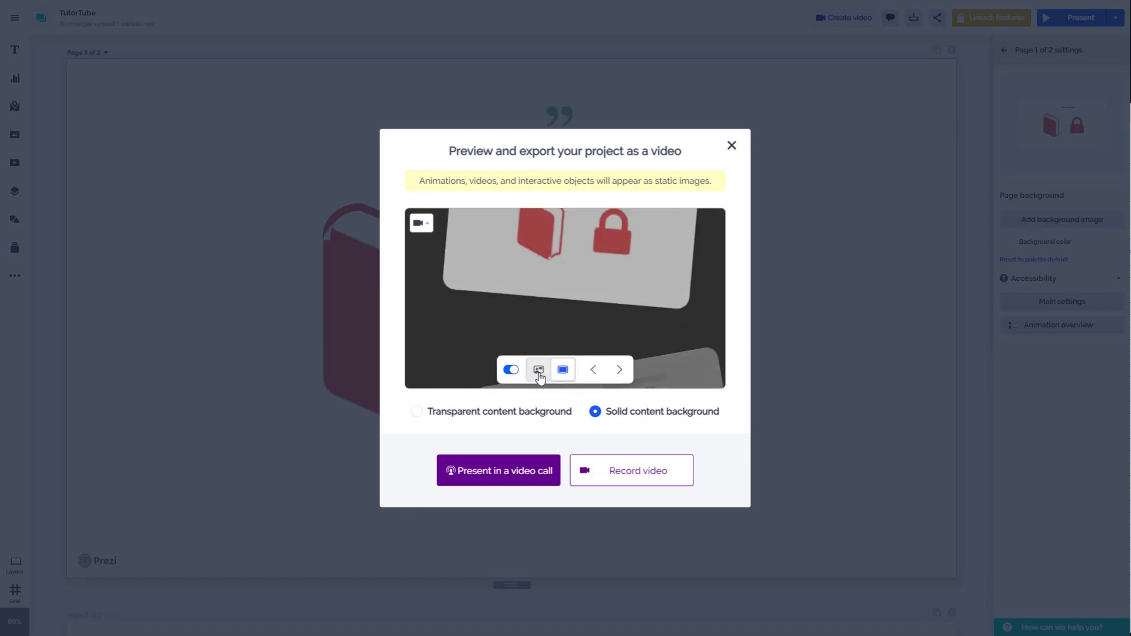
click(540, 374)
click(620, 371)
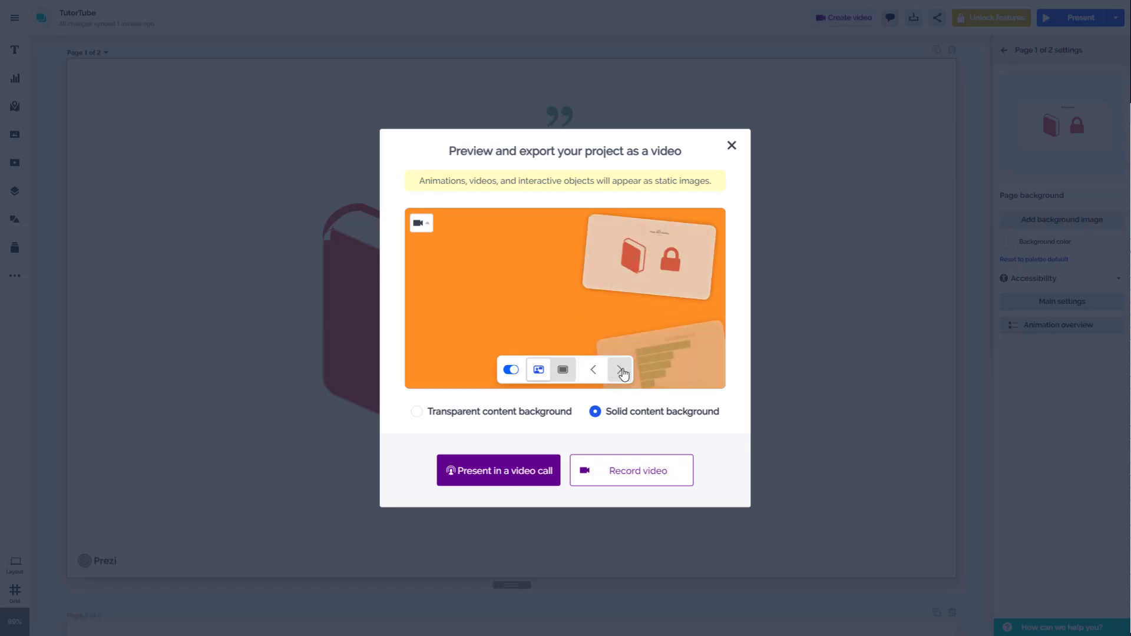
Step: Try hiding the content and using a transparent content background in the preview, and restore the solid content background on the first page
click(511, 370)
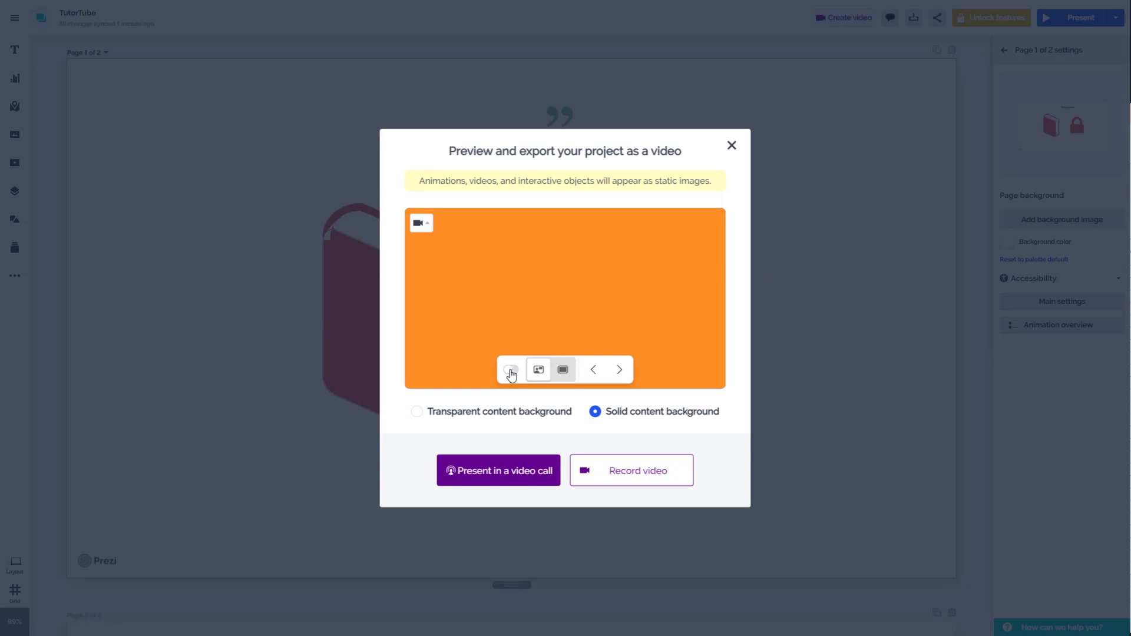
click(510, 370)
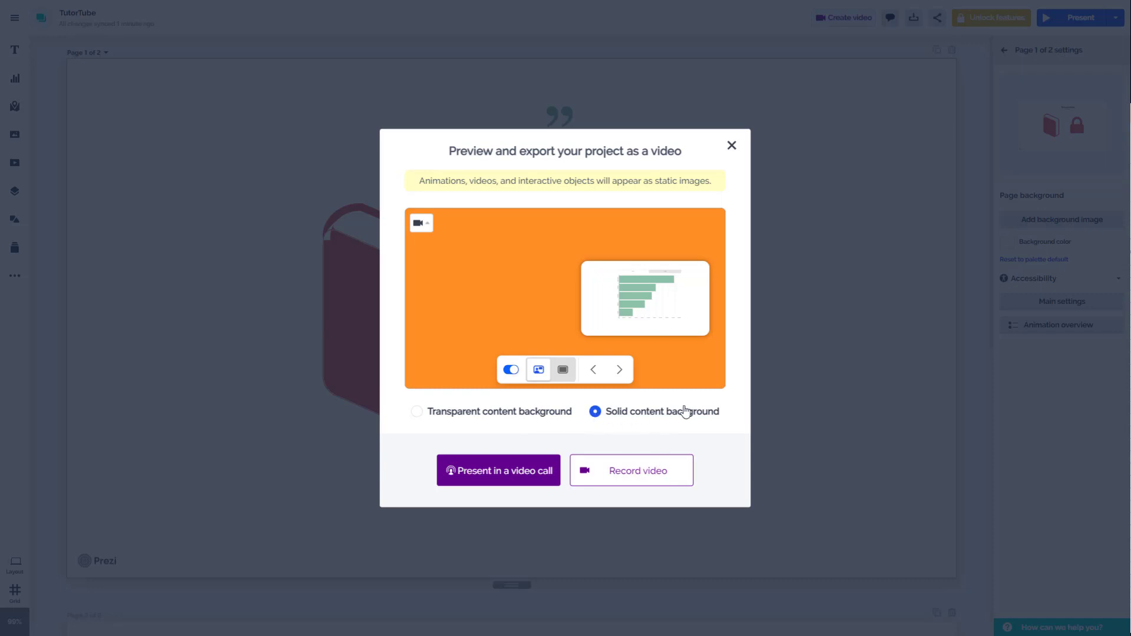
click(416, 412)
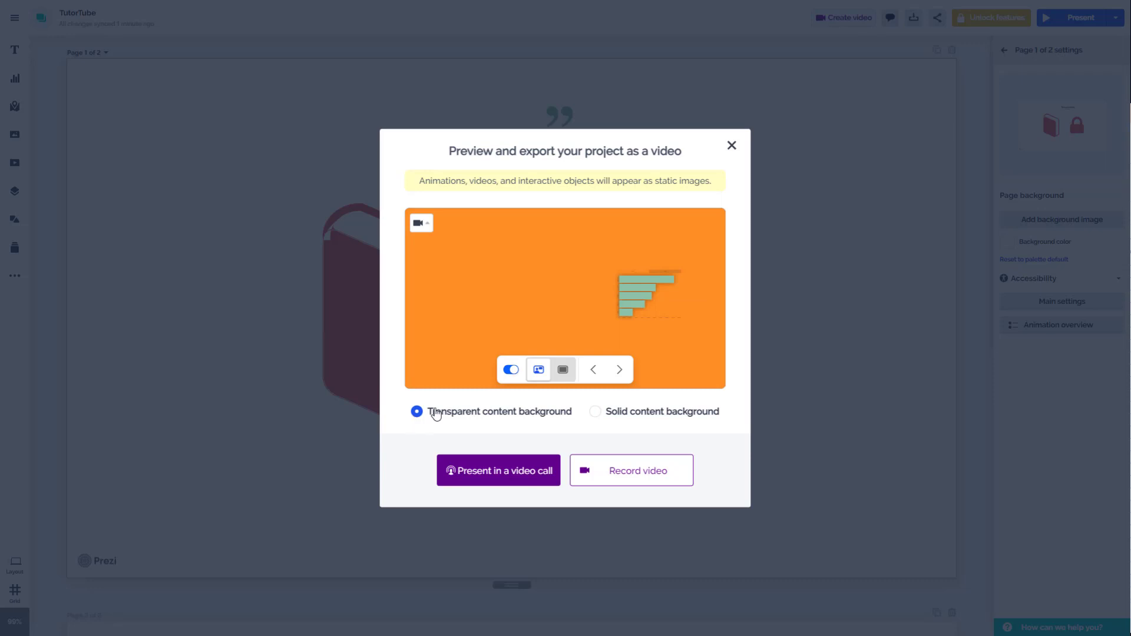
click(595, 370)
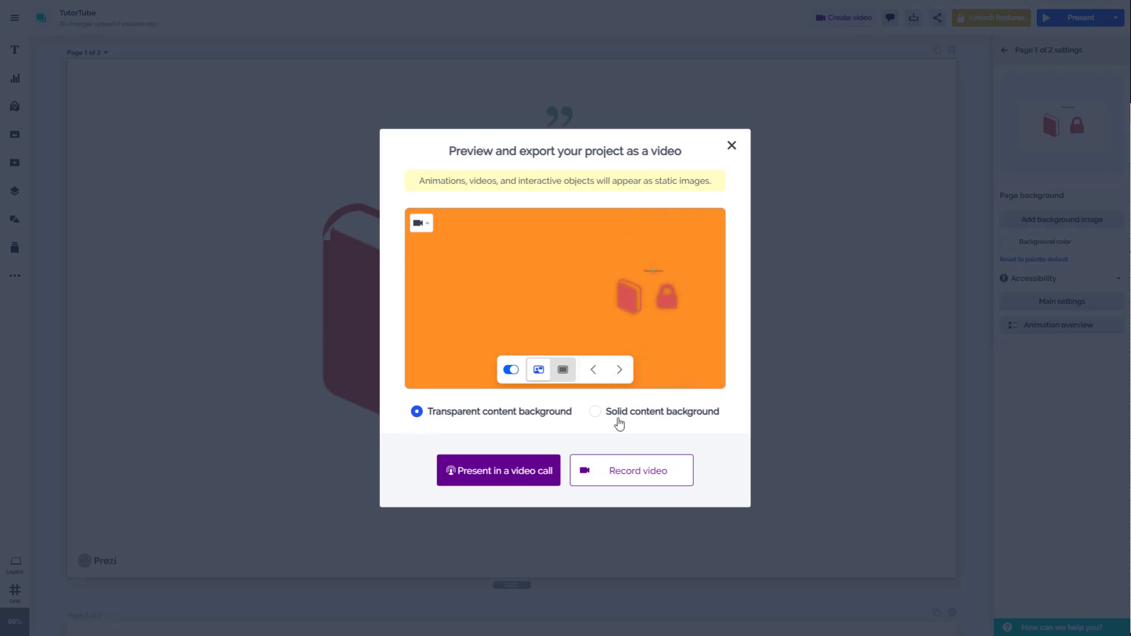
click(596, 413)
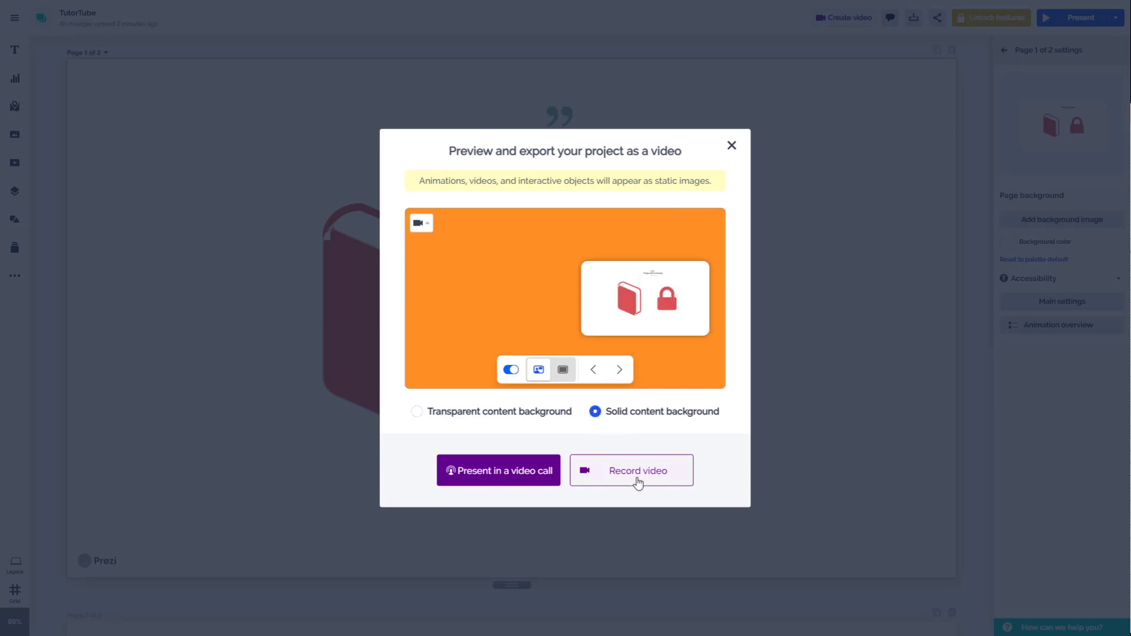
Step: Open the project for video recording, allow microphone access and dismiss the Prezi Video welcome message
click(638, 471)
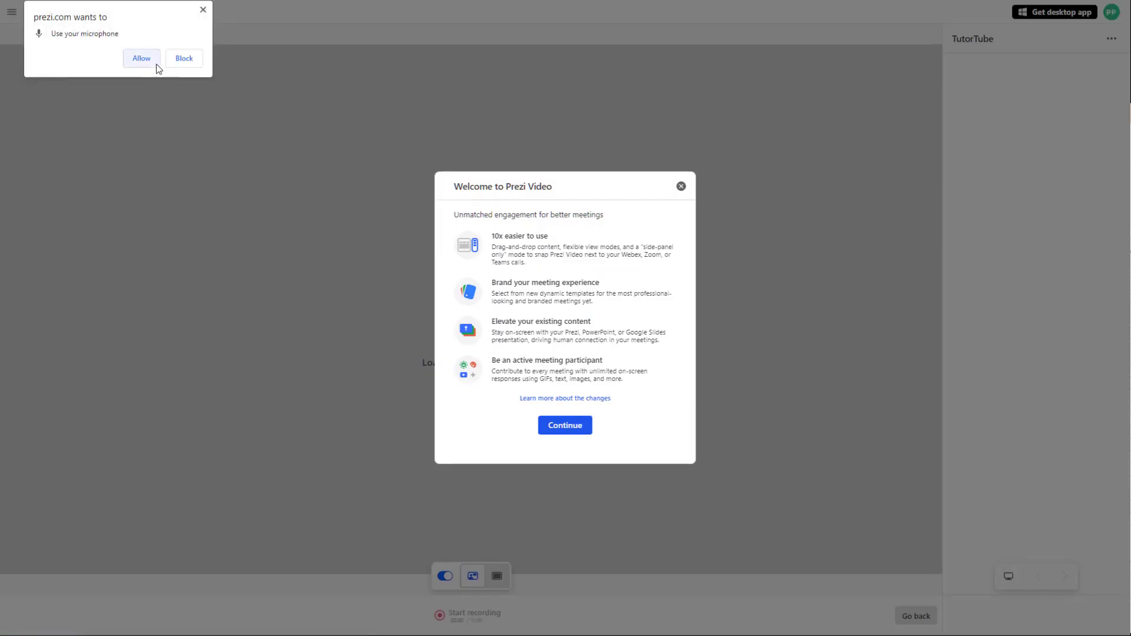
click(151, 61)
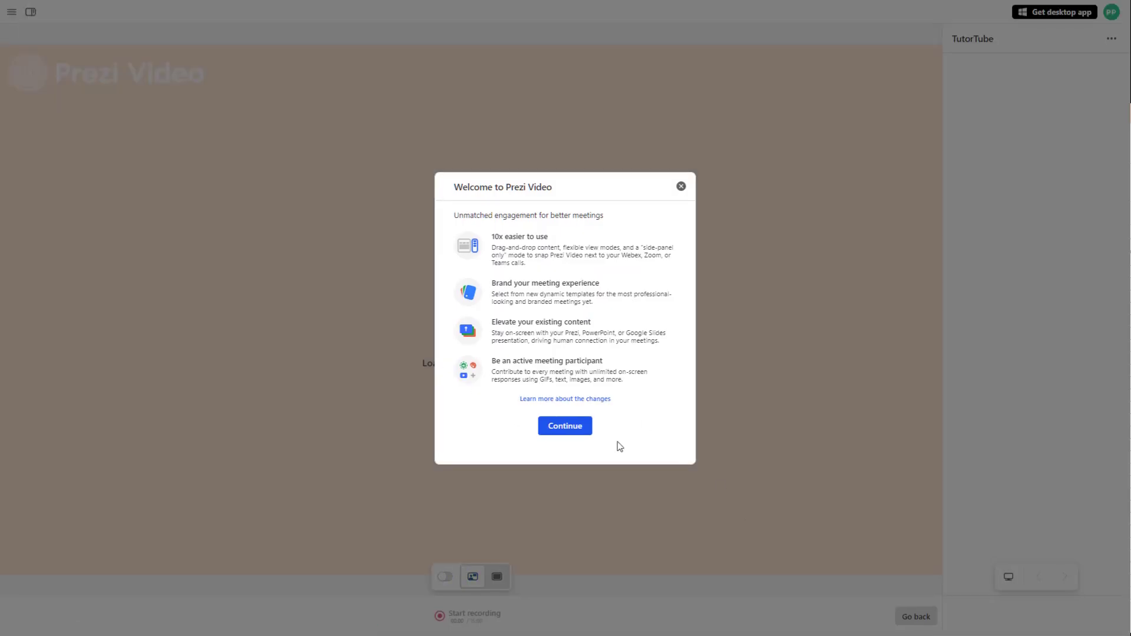
click(569, 430)
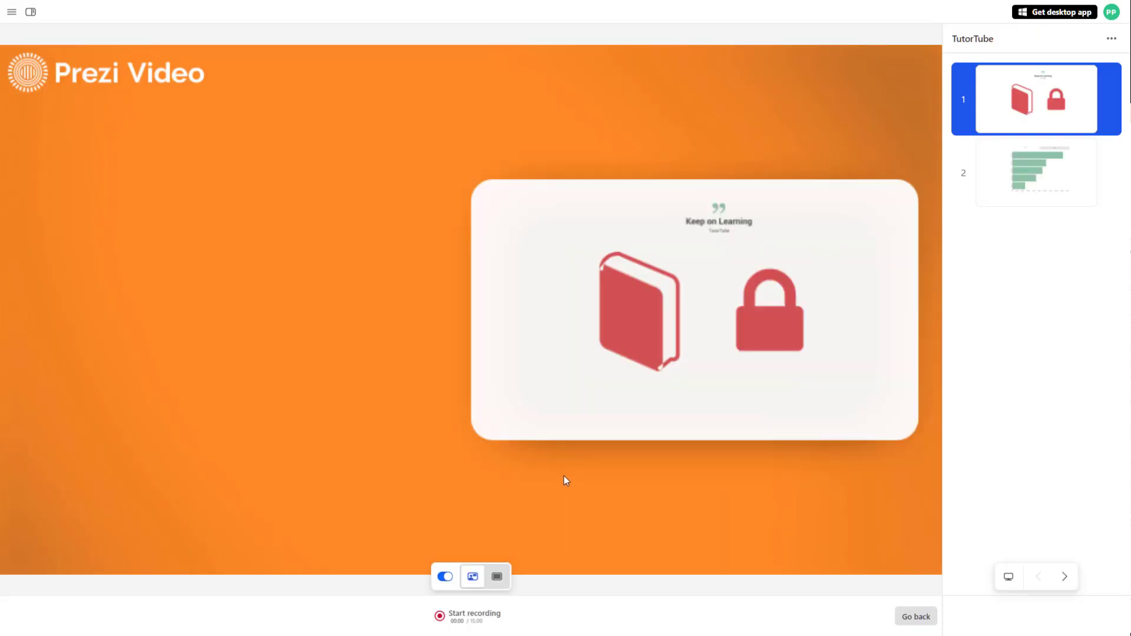
Step: Start recording with the content briefly hidden and reshown, and present page 2 before returning to page 1
click(453, 617)
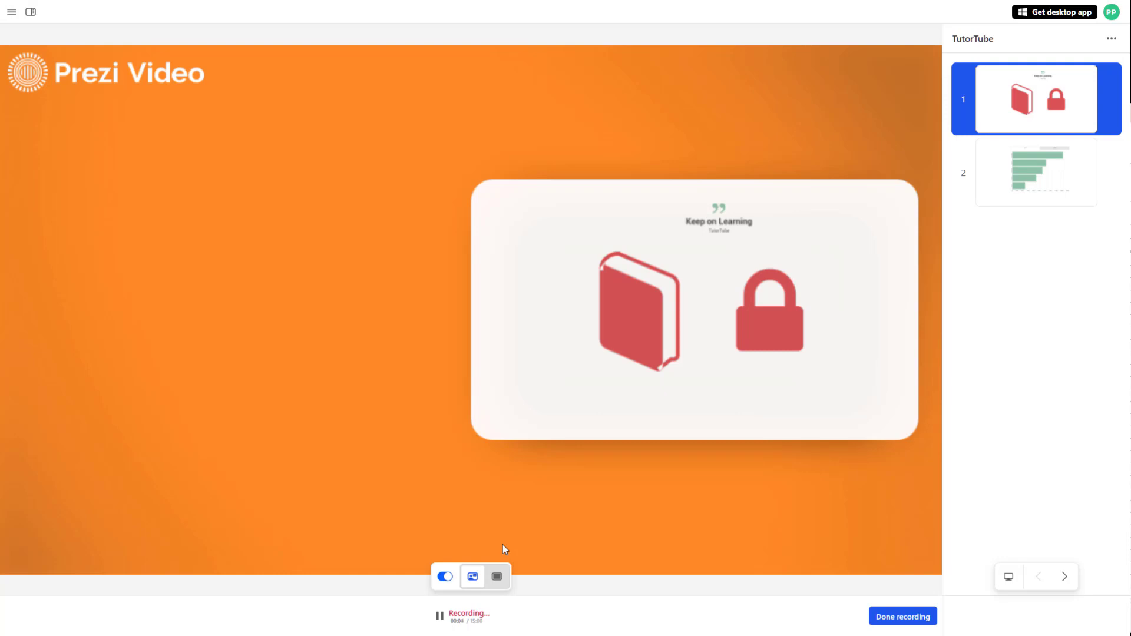
click(445, 577)
click(446, 577)
click(1017, 180)
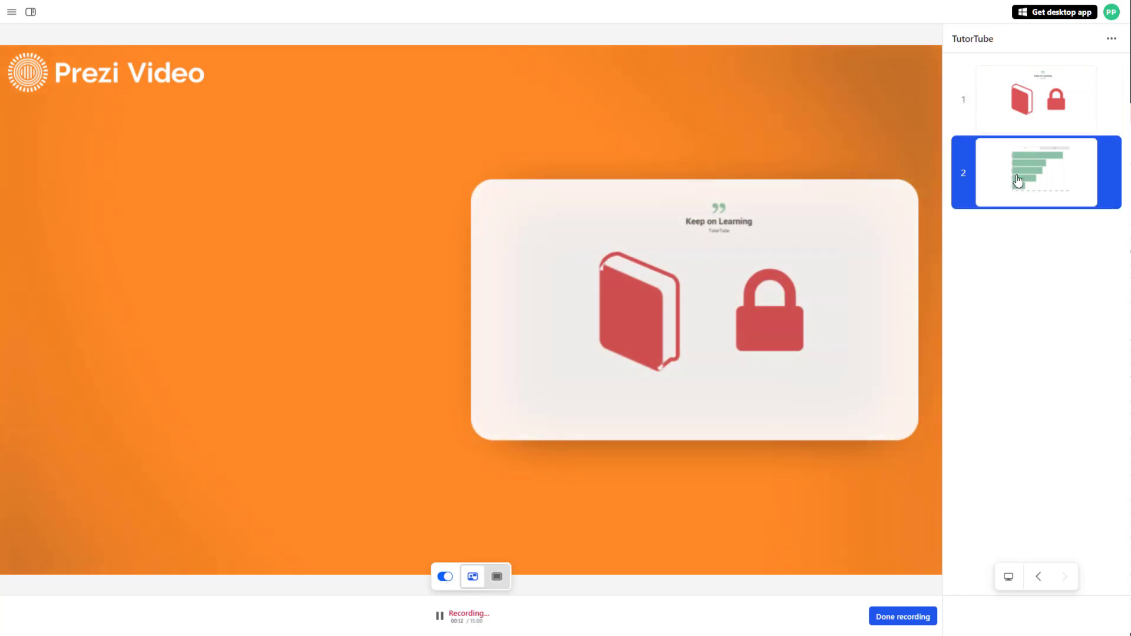
click(1025, 117)
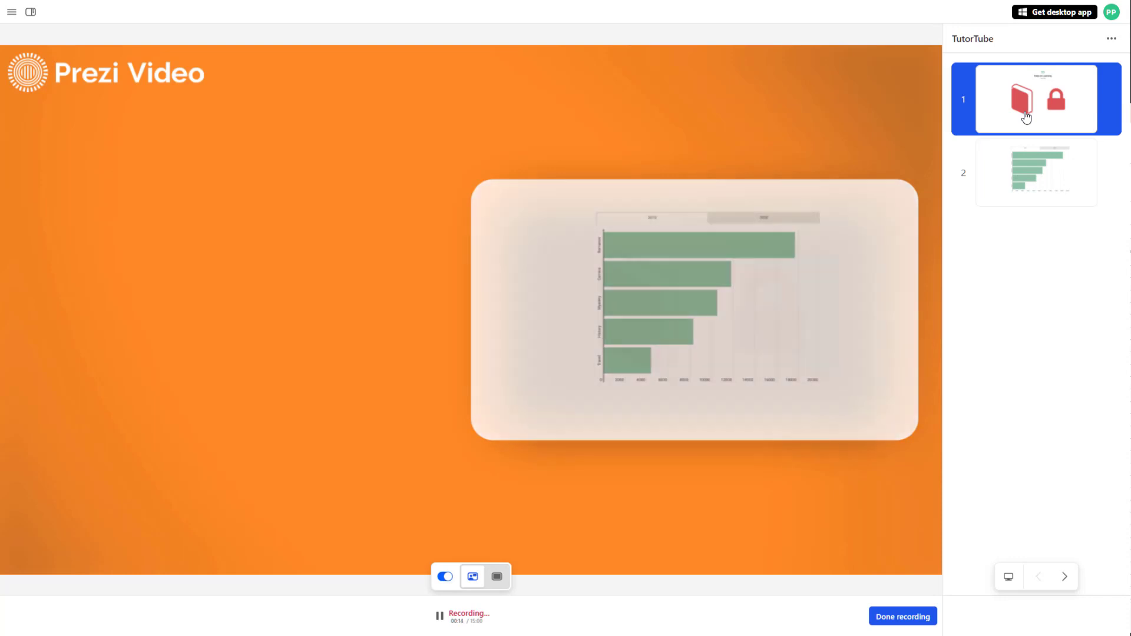
Step: Switch the recording to the full-content layout and move between the pages, ending on page 2
click(496, 578)
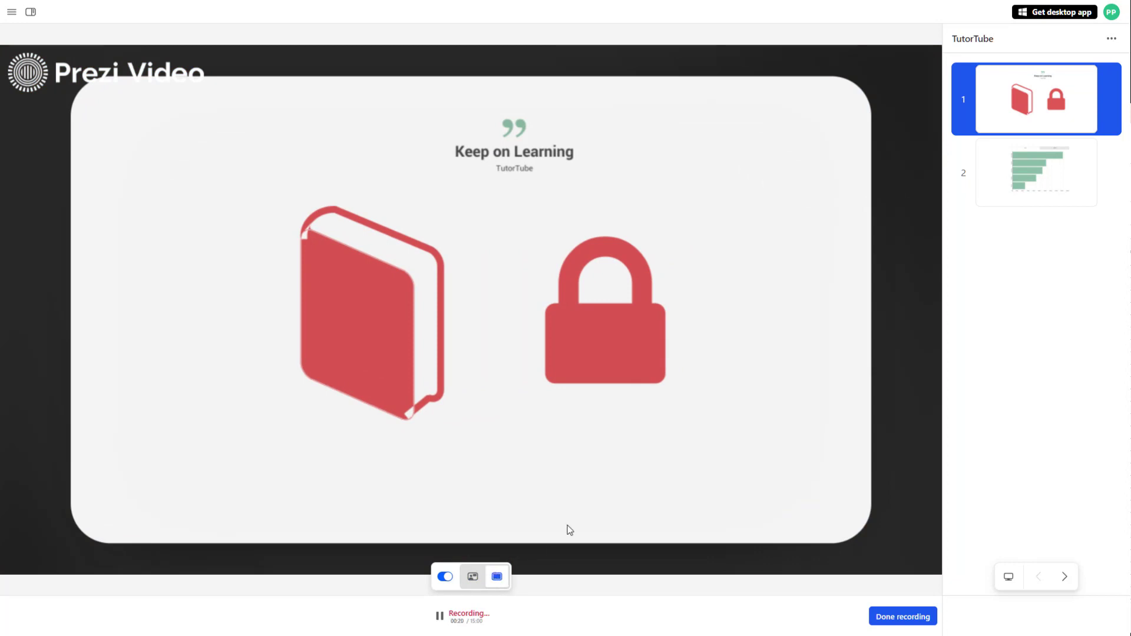
click(1115, 185)
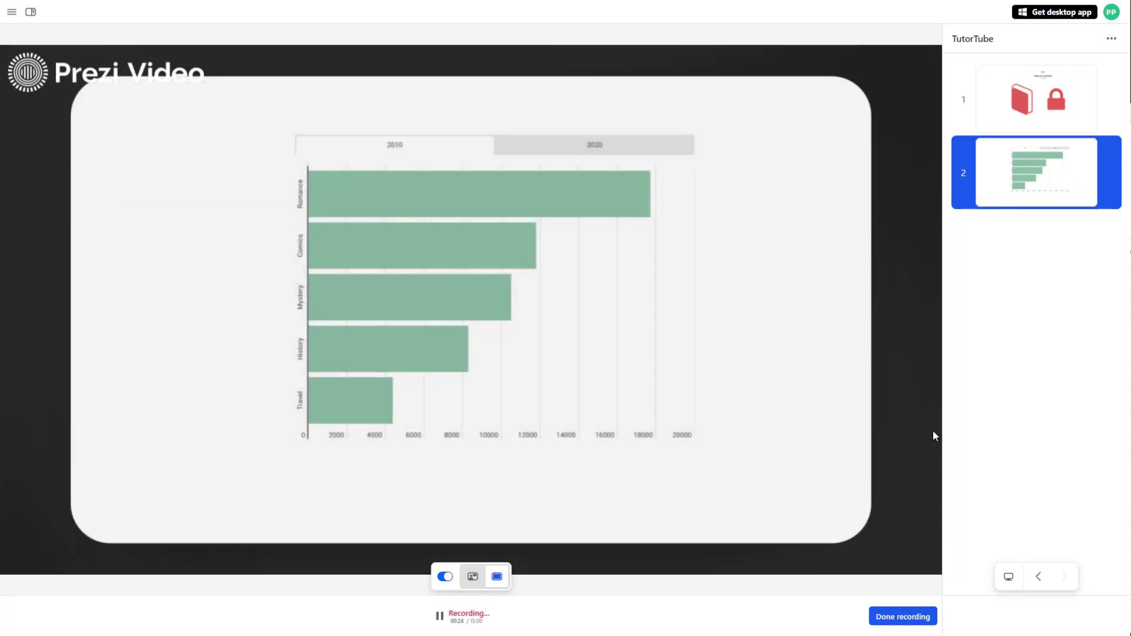
click(1037, 579)
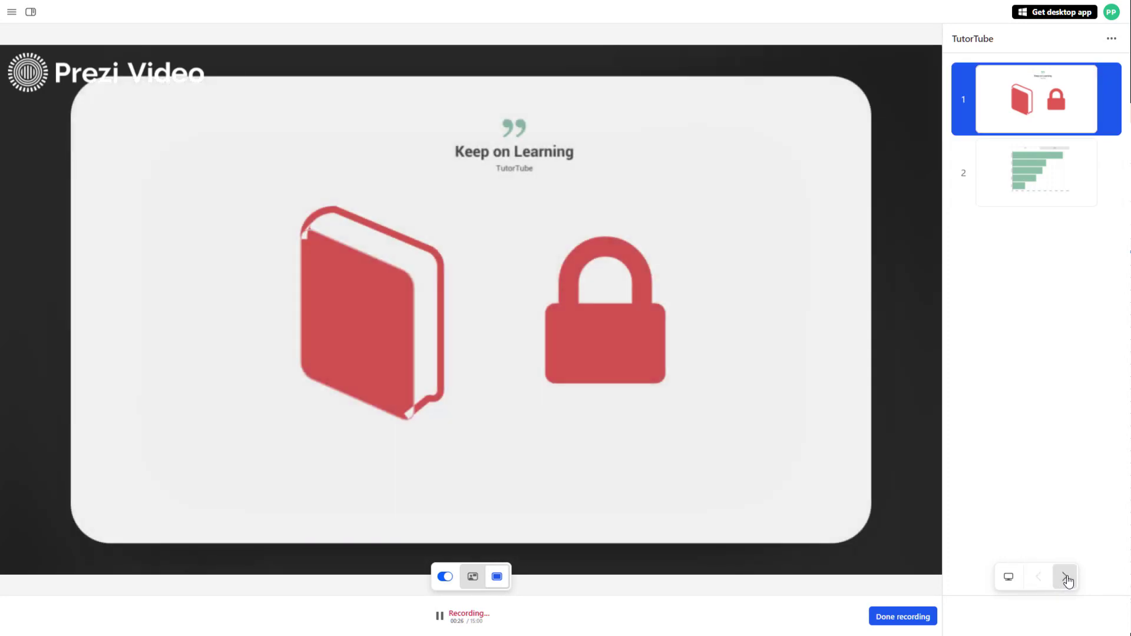
click(1066, 579)
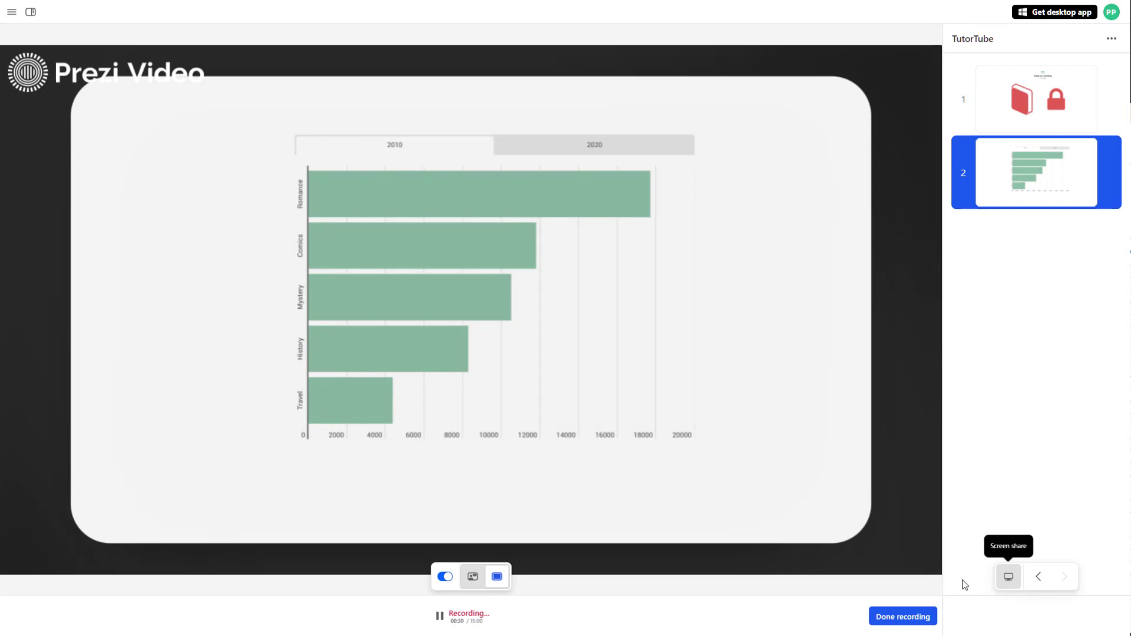
Step: Share the entire Screen 1 within the recording
click(1009, 578)
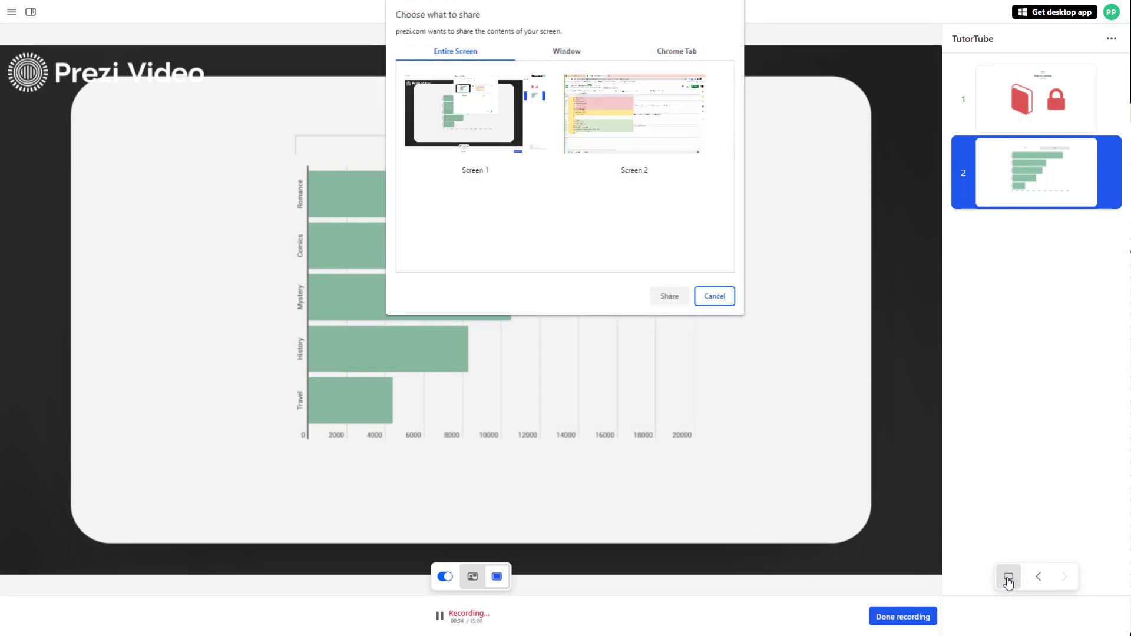
click(455, 126)
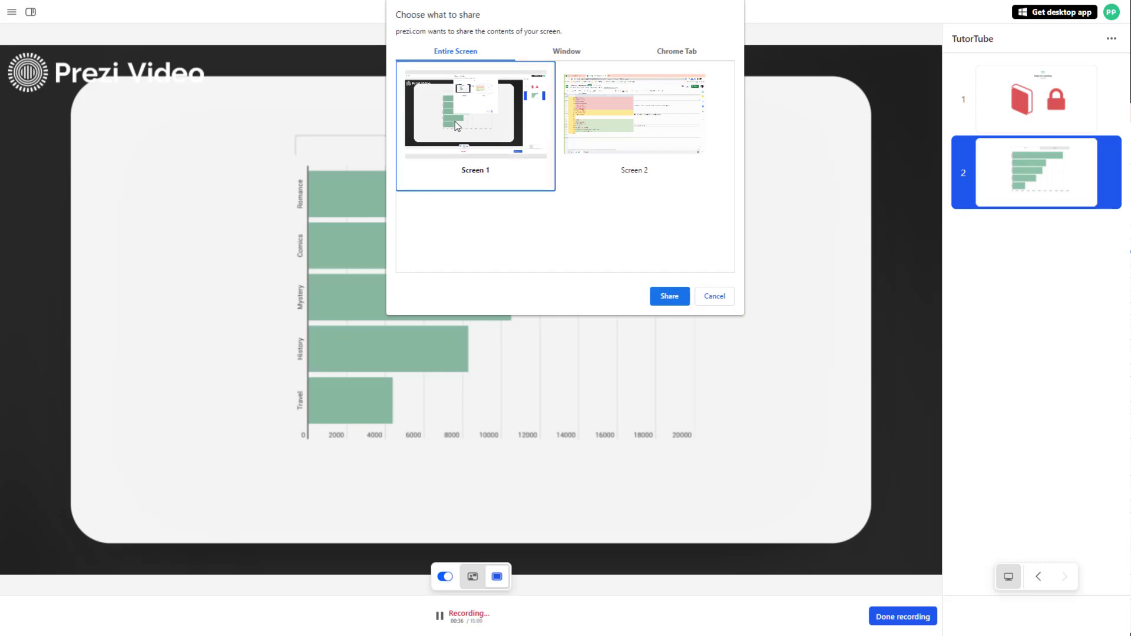
click(669, 296)
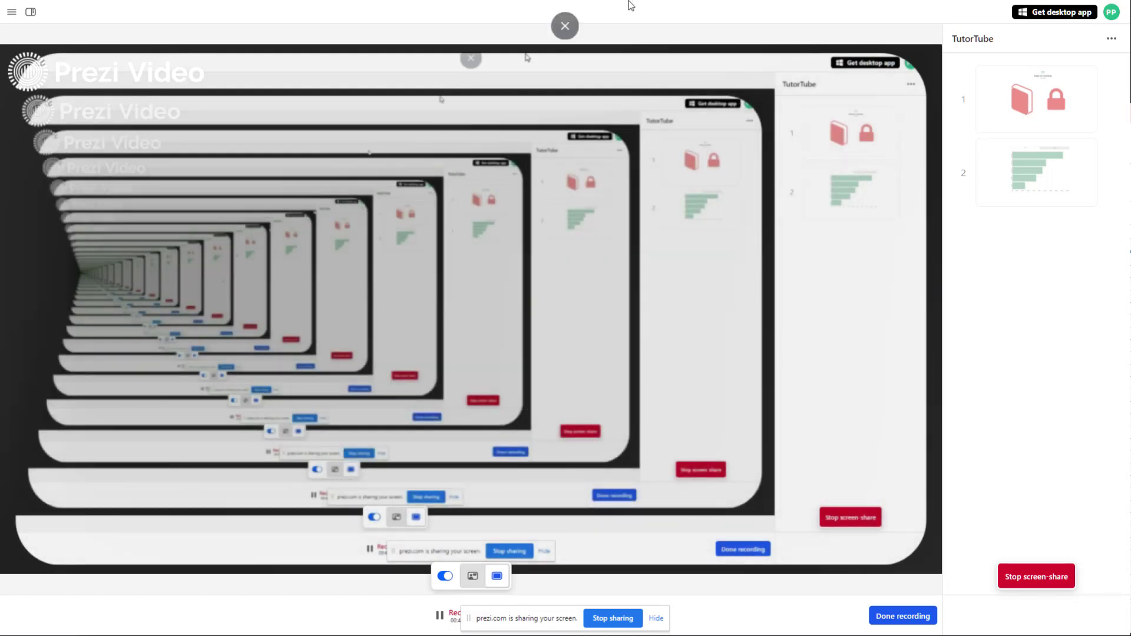
Step: Leave full screen, show the Prezi Design project briefly in the shared screen, and stop the screen share
click(567, 42)
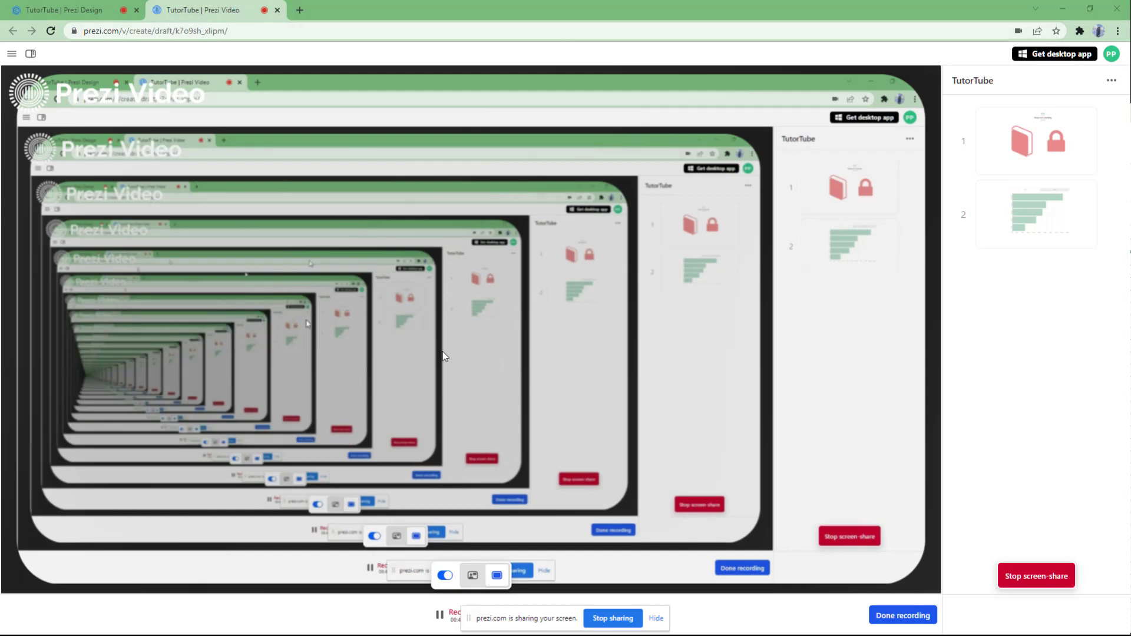
click(104, 7)
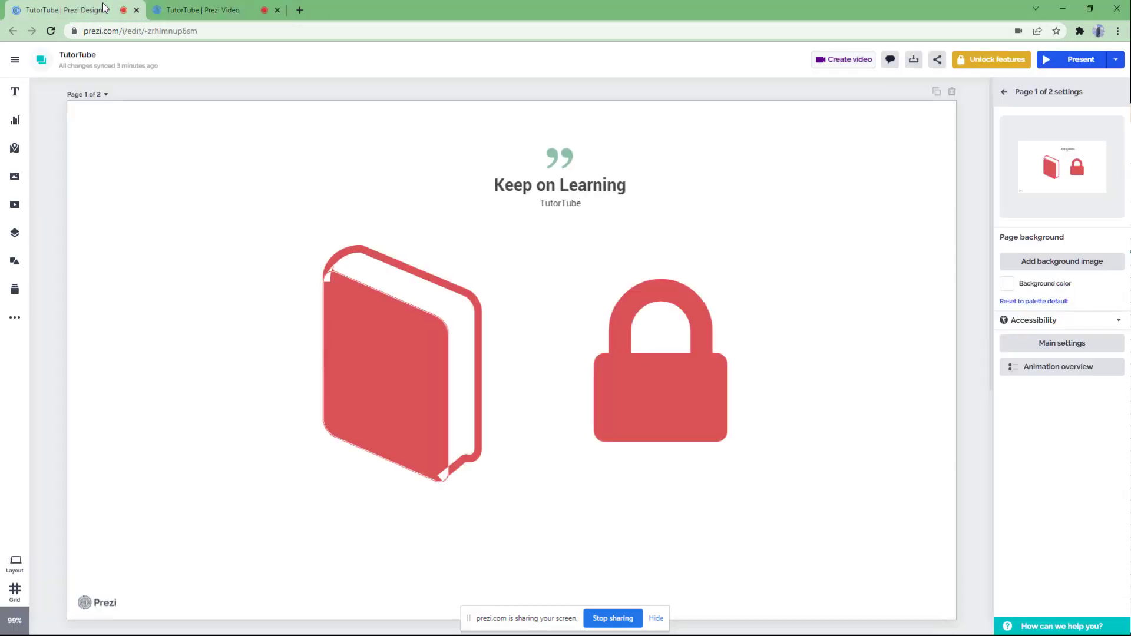
click(215, 14)
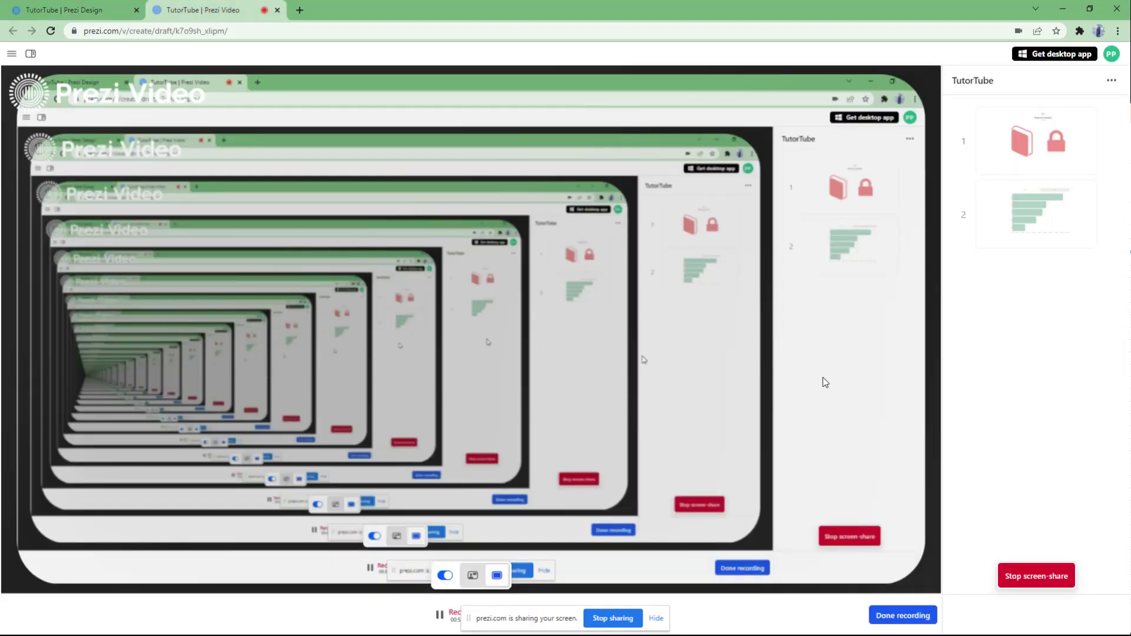
click(1043, 581)
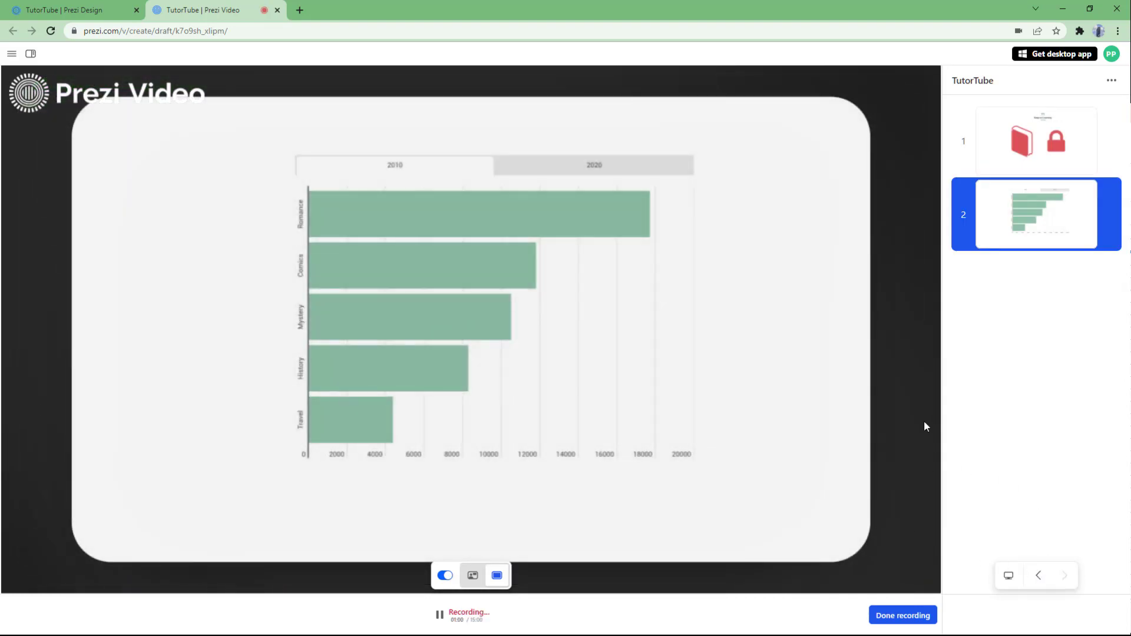
Step: Finish the recording and play its video preview with the sound muted
click(900, 617)
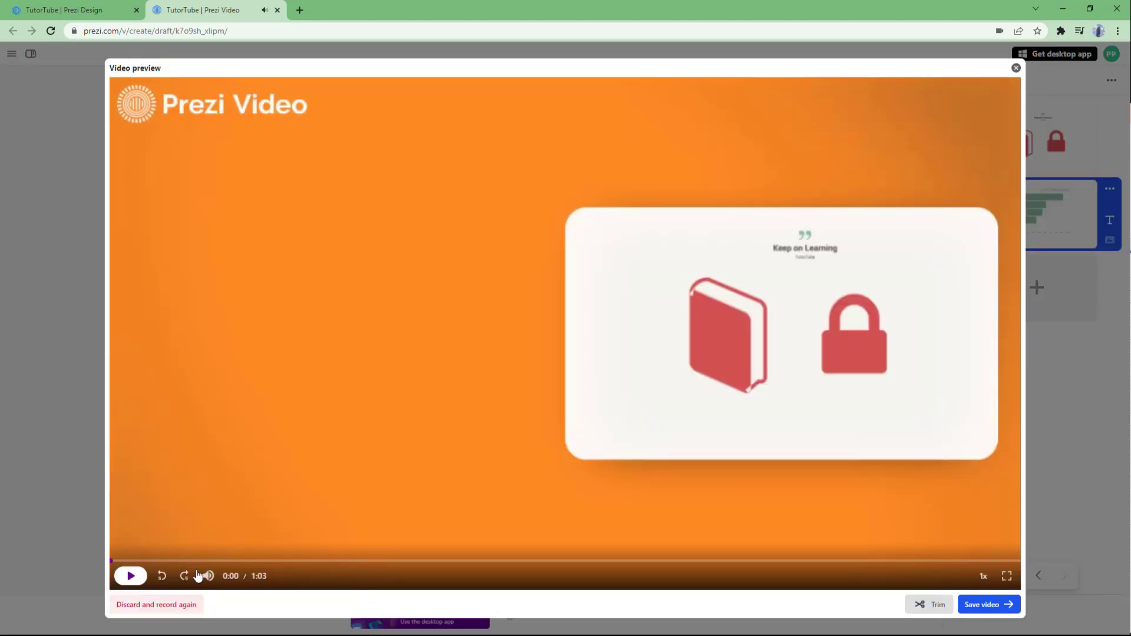
click(215, 579)
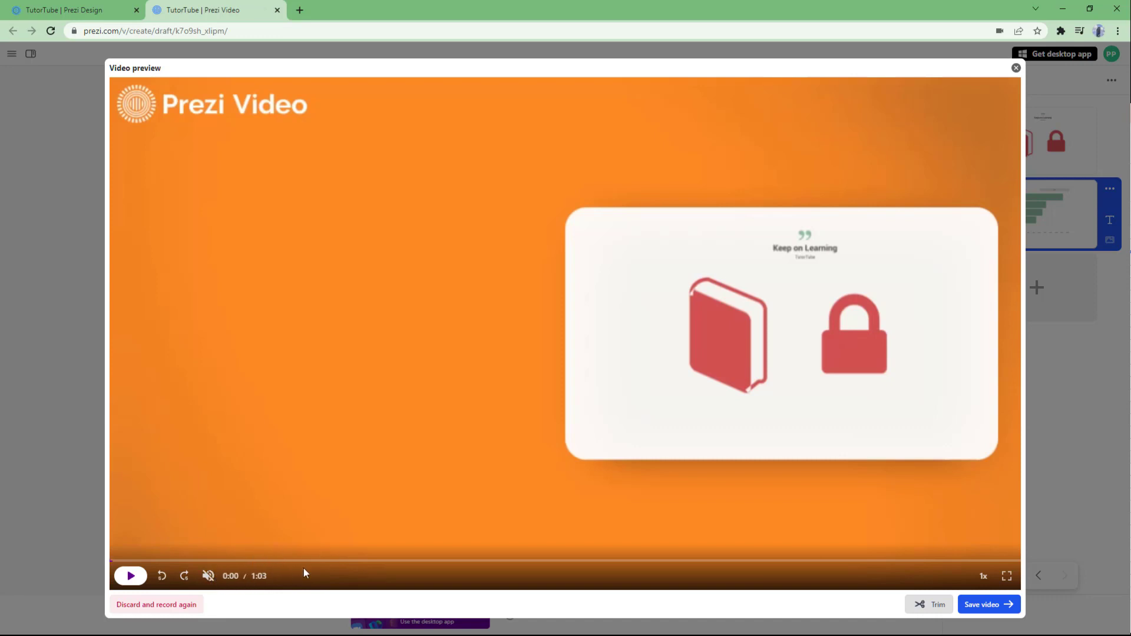
click(121, 581)
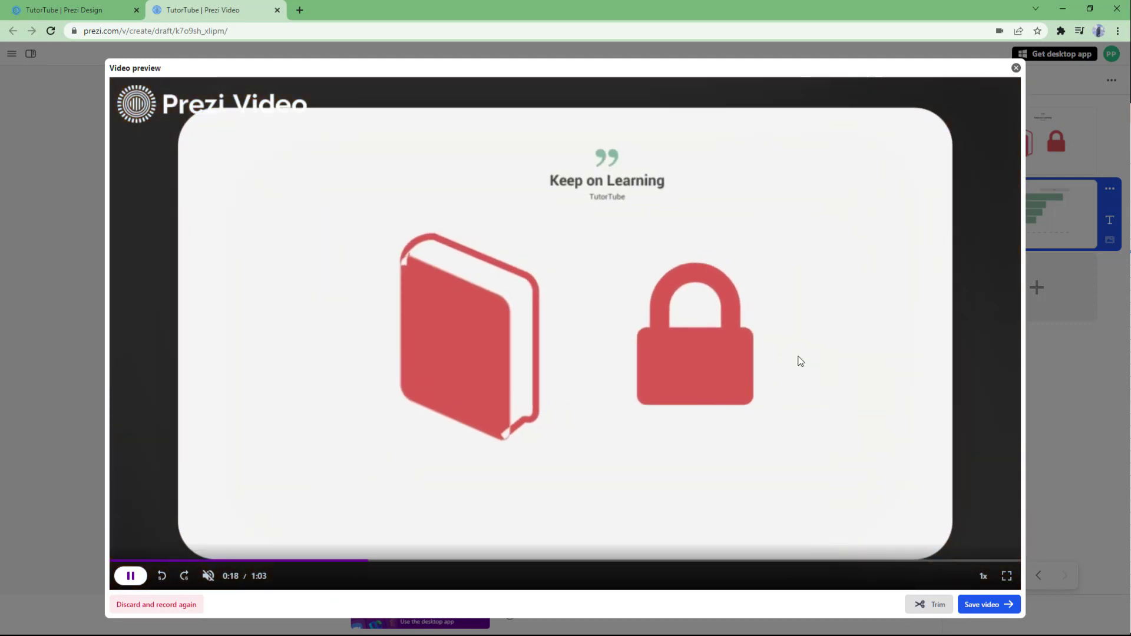
Step: Skim through the video preview by jumping along its timeline from about 0:23 to the final seconds
click(457, 561)
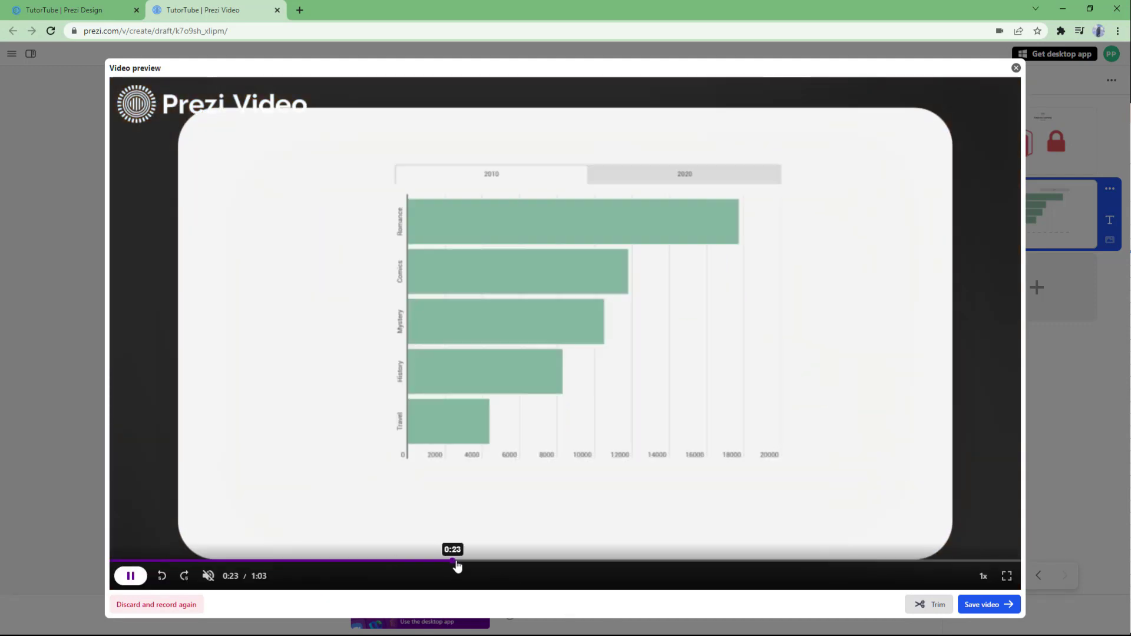
click(512, 561)
click(609, 561)
click(681, 561)
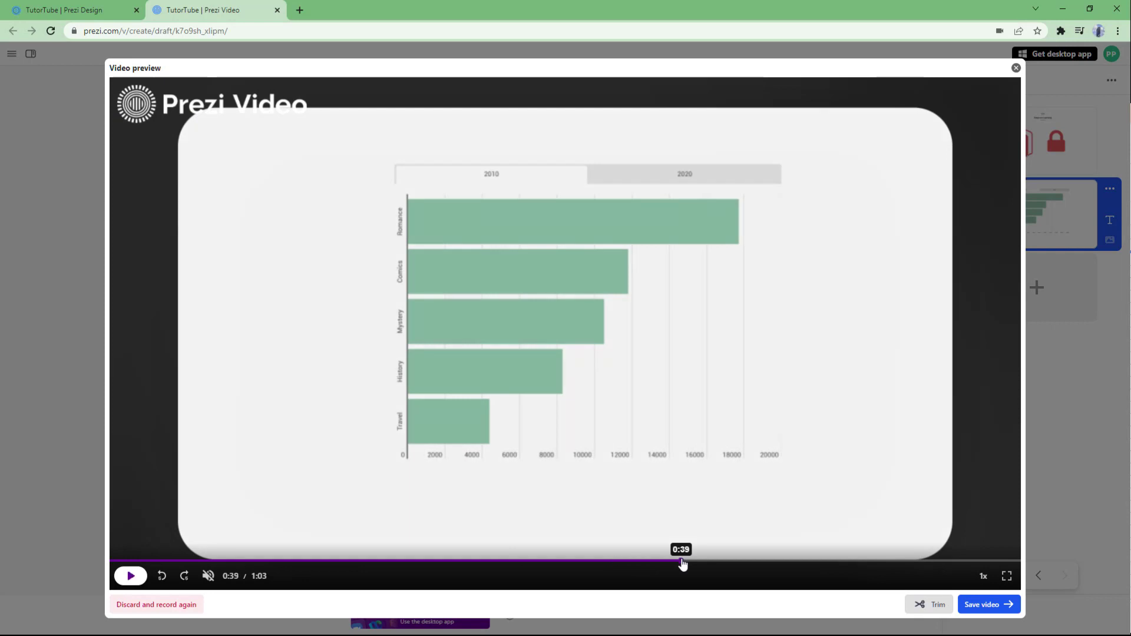
click(791, 561)
click(883, 561)
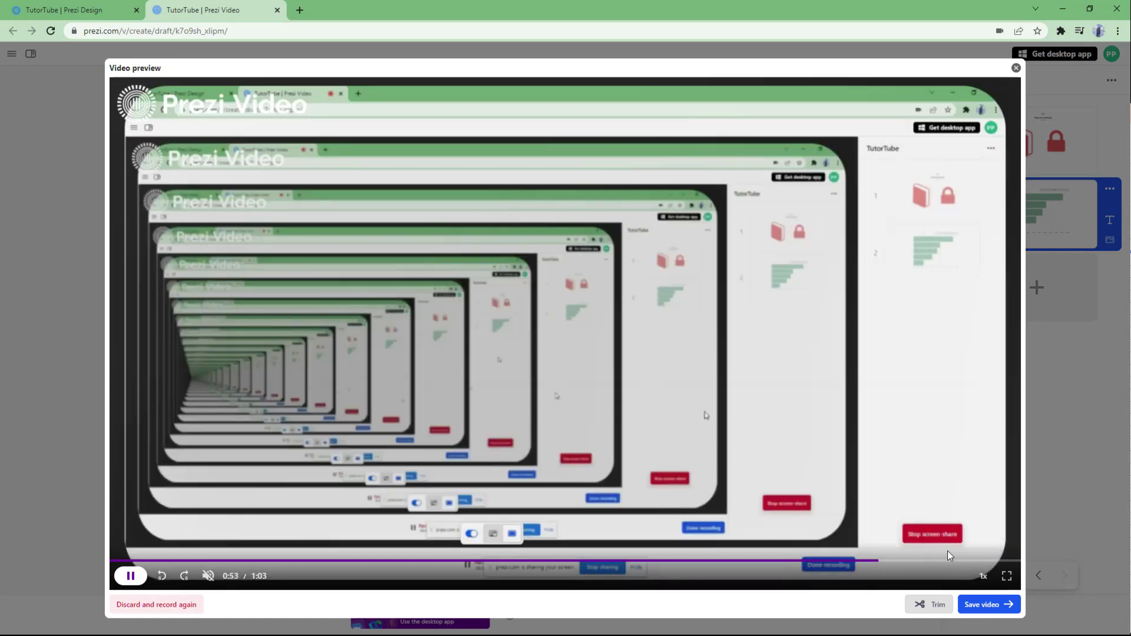
click(964, 561)
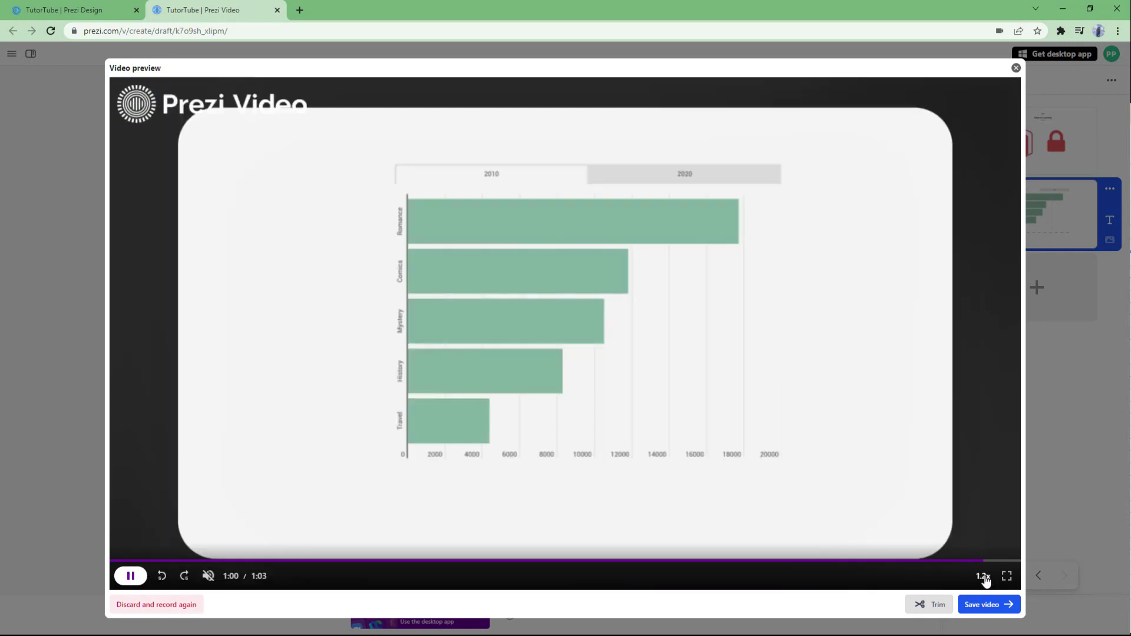
Step: Cycle the preview's playback speed back to 1x, and view the preview in full screen before returning to the windowed view
click(982, 577)
click(983, 577)
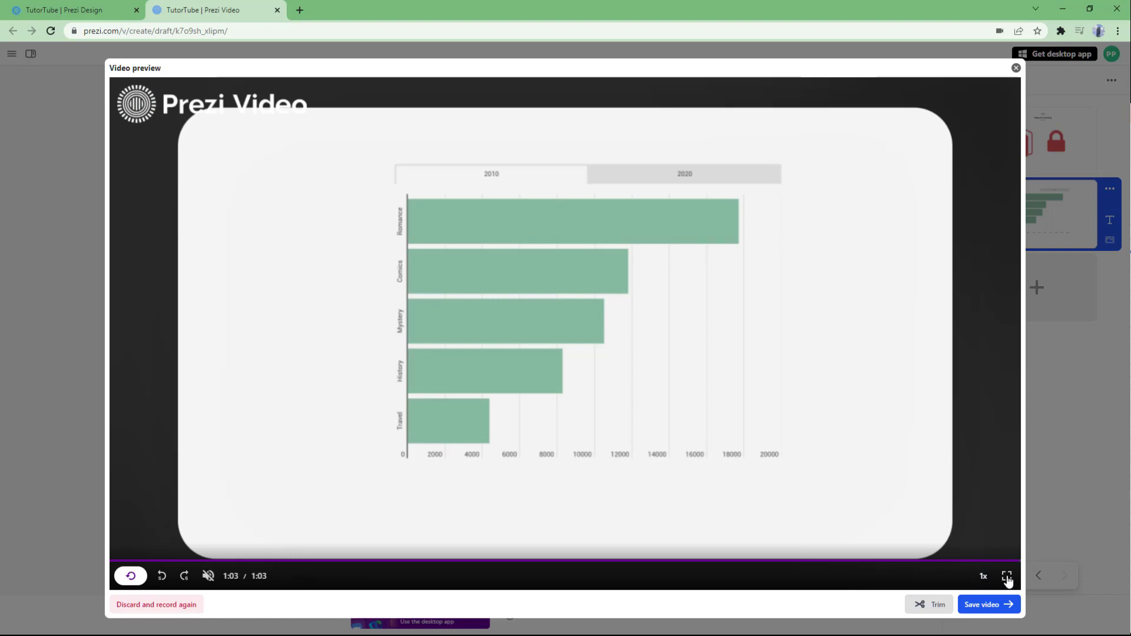
click(1007, 578)
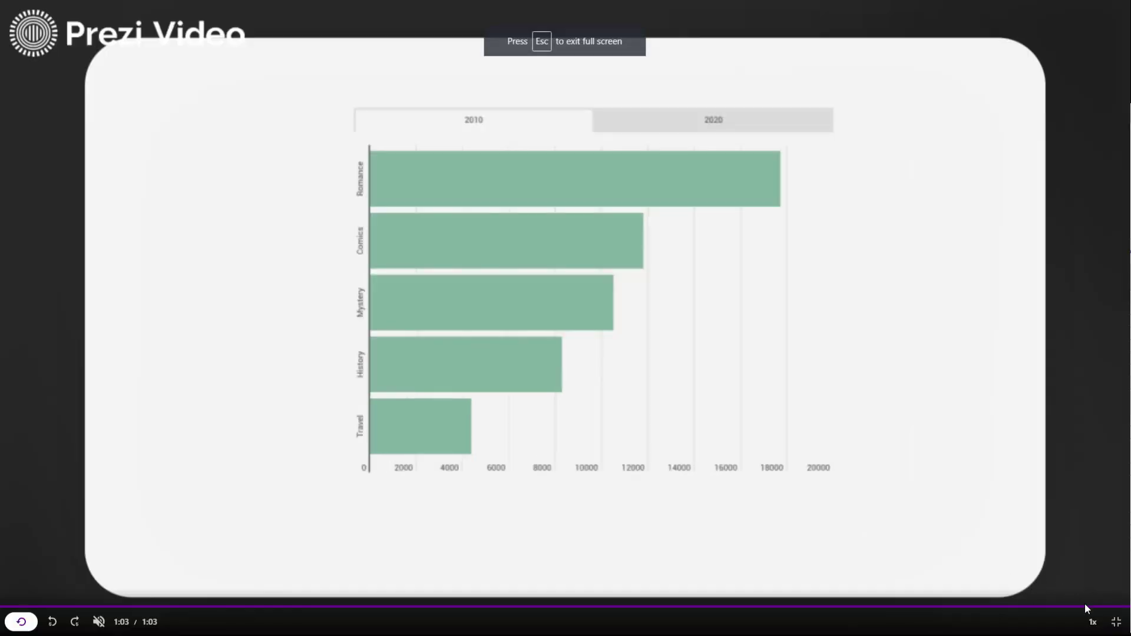
click(1116, 622)
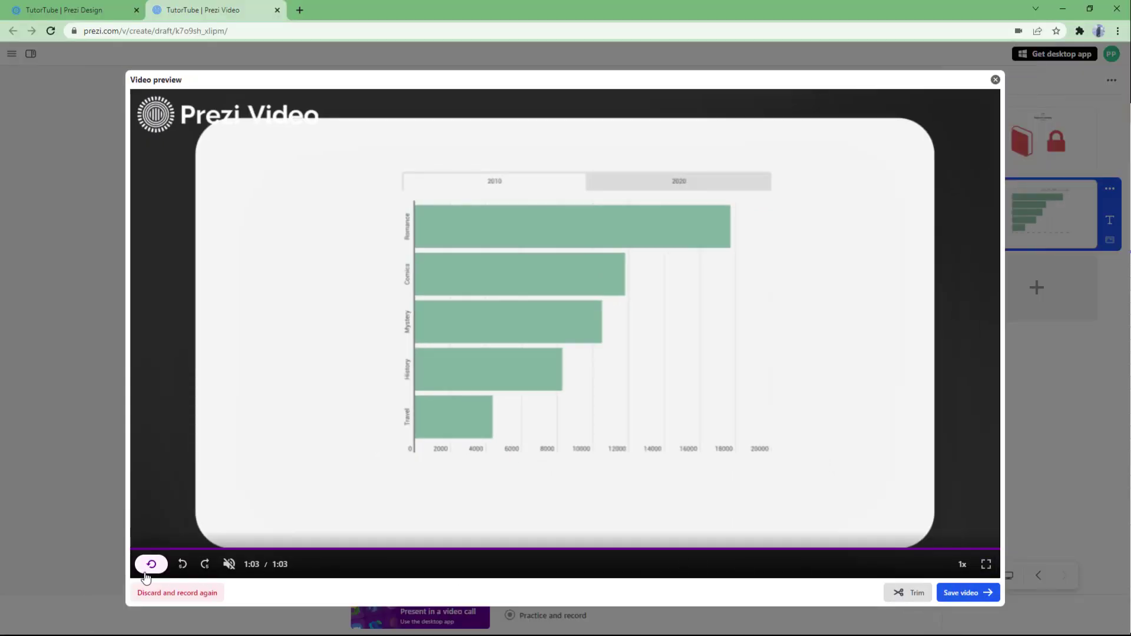
Step: Replay the preview from the beginning, skipping forward three times and back once
click(152, 564)
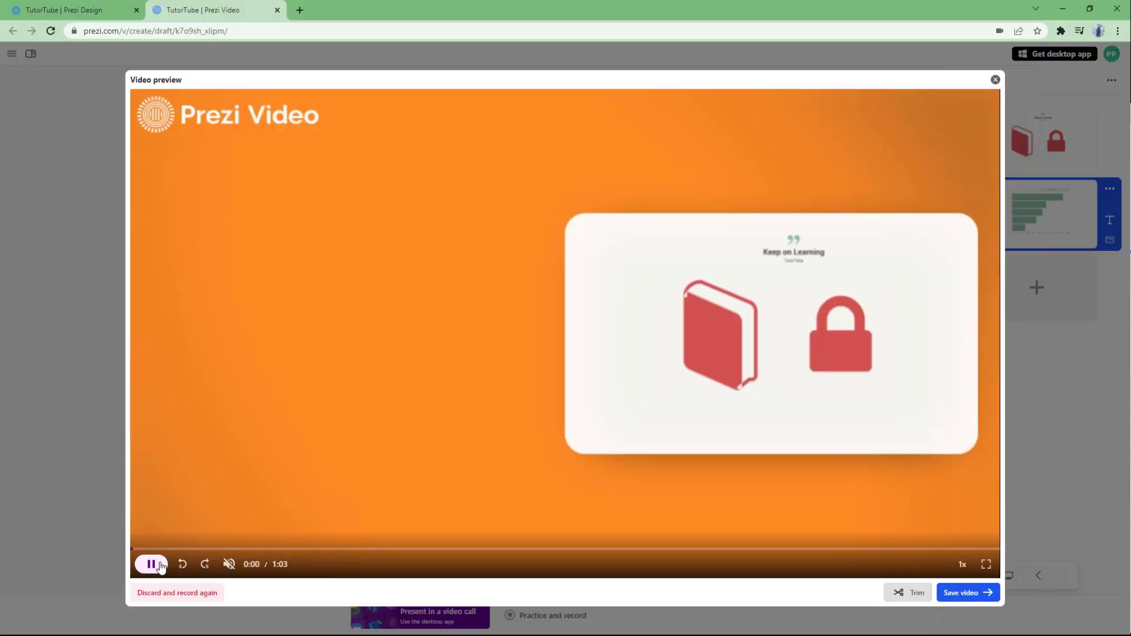
click(204, 564)
click(204, 563)
click(204, 563)
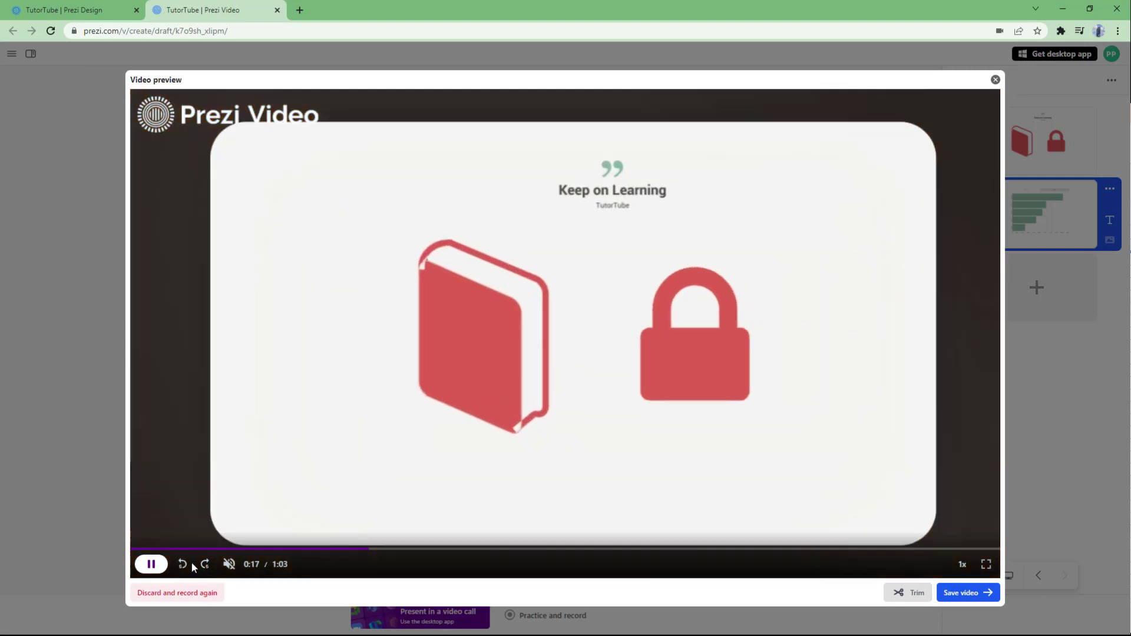
click(183, 564)
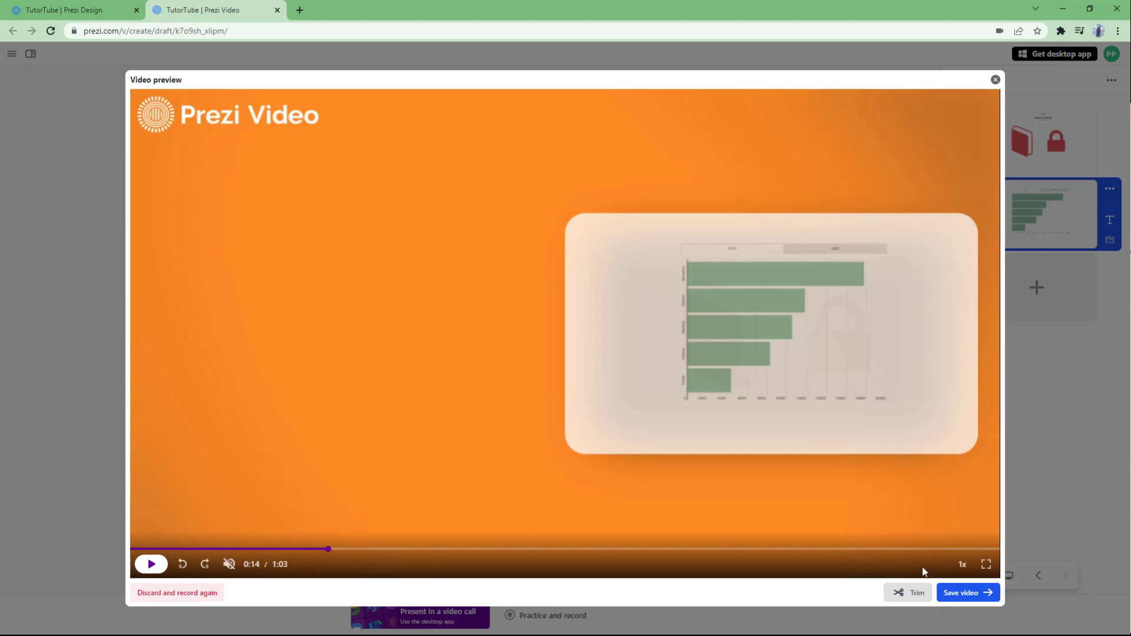
Step: Trim the first few seconds off the video, end it at about 01:00,10, and apply the trim
click(905, 595)
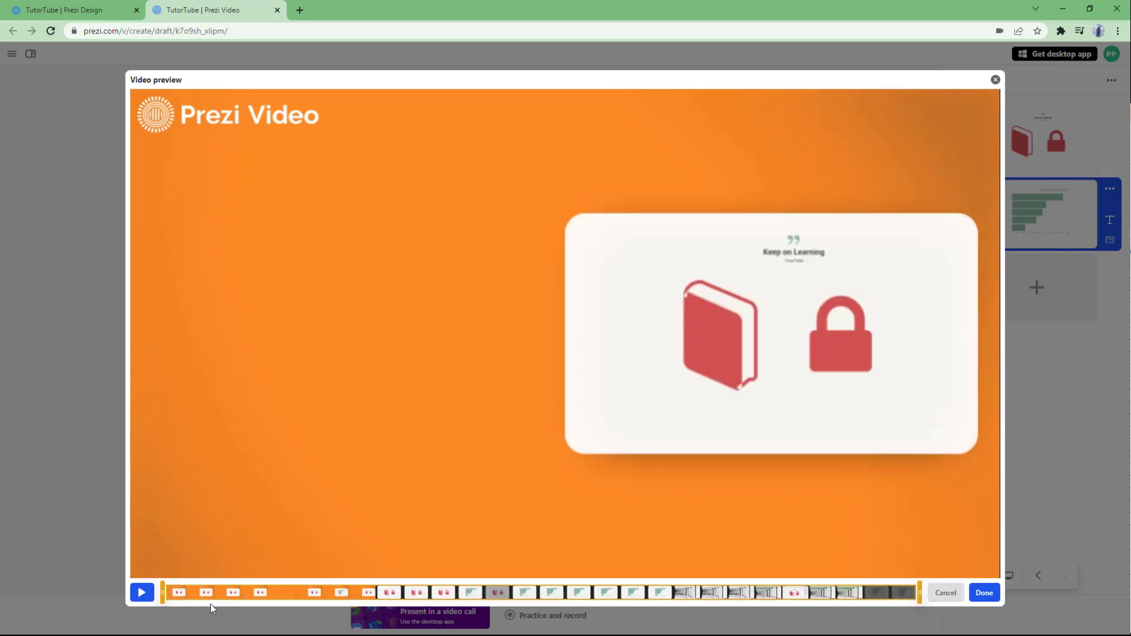
drag(163, 593, 189, 593)
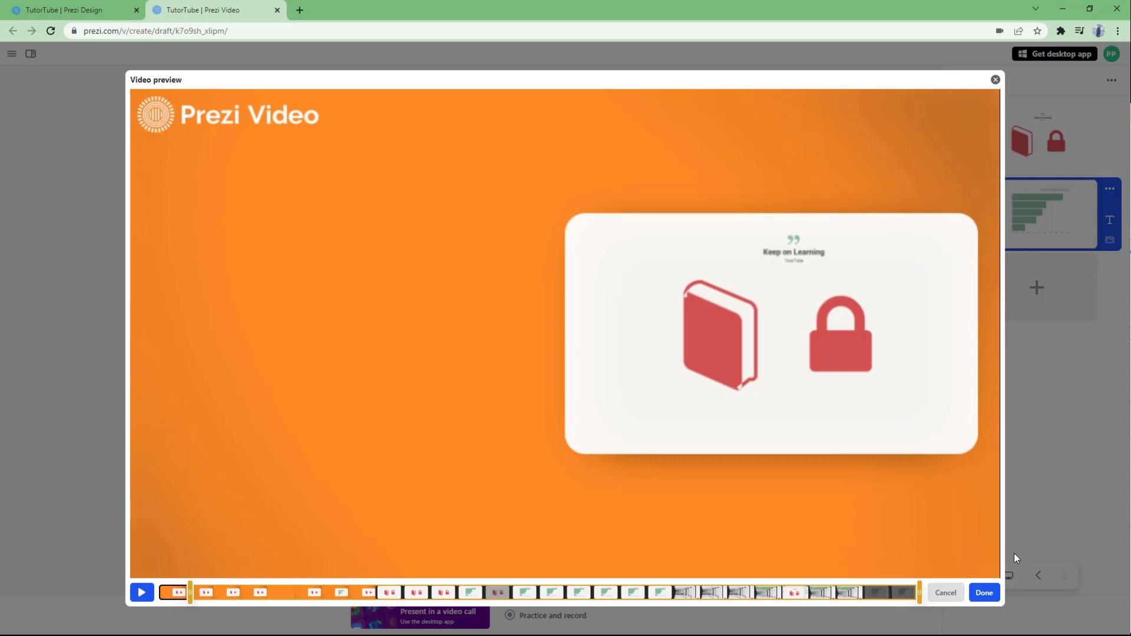
drag(919, 593, 874, 592)
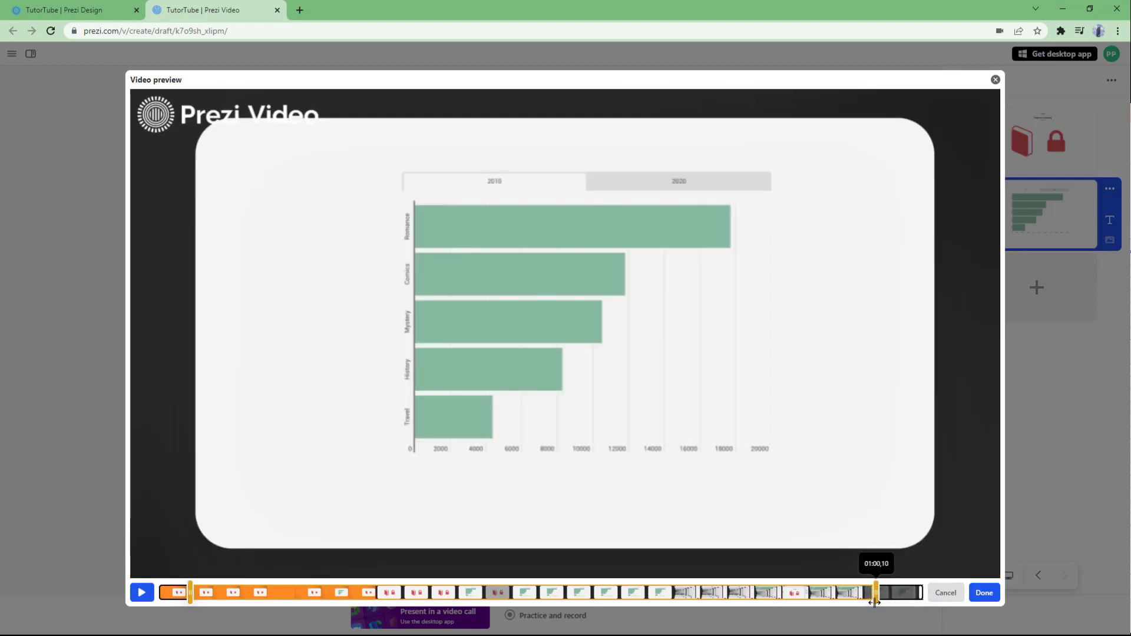
mouse_move(193, 593)
mouse_down()
mouse_move(260, 593)
mouse_move(195, 593)
mouse_up()
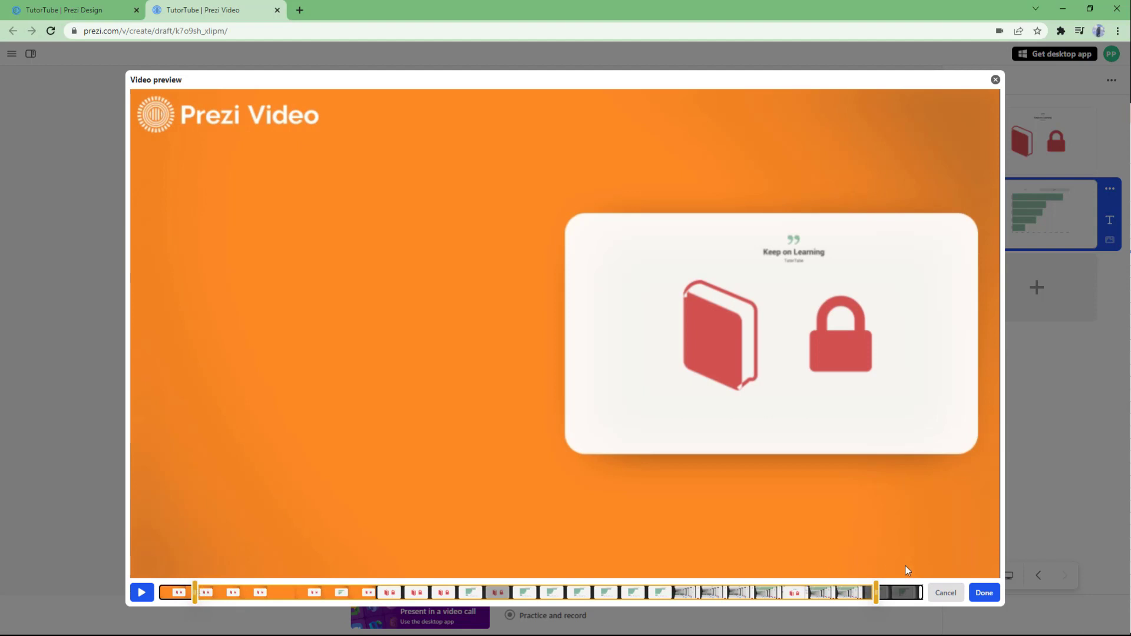
click(997, 594)
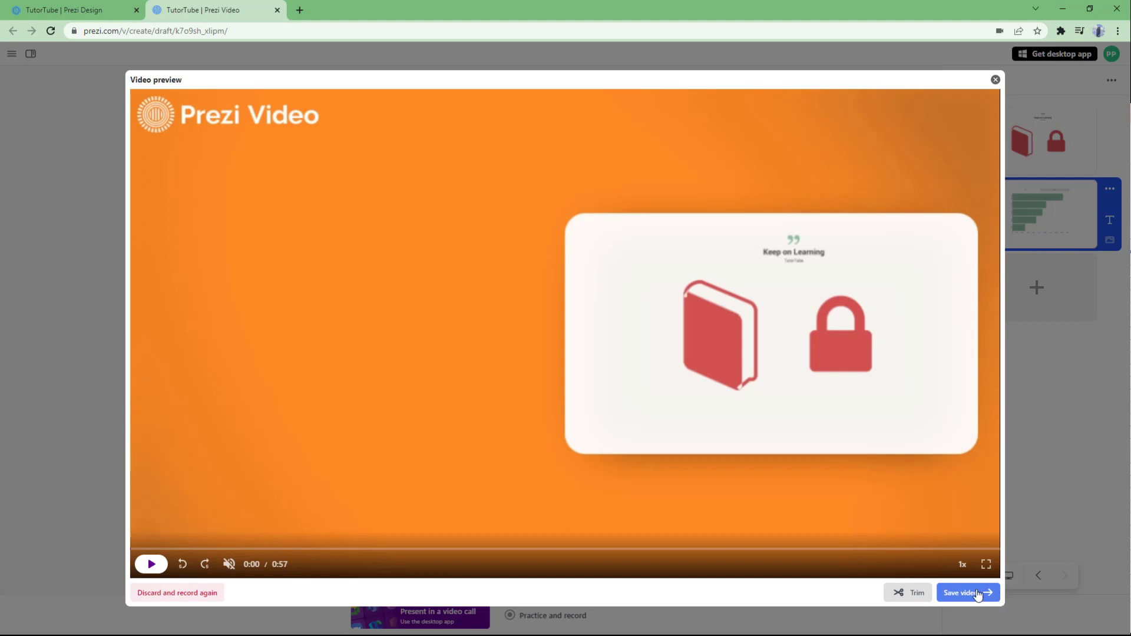
Step: Save the trimmed video and dismiss the desktop-app promotion on the dashboard
click(966, 593)
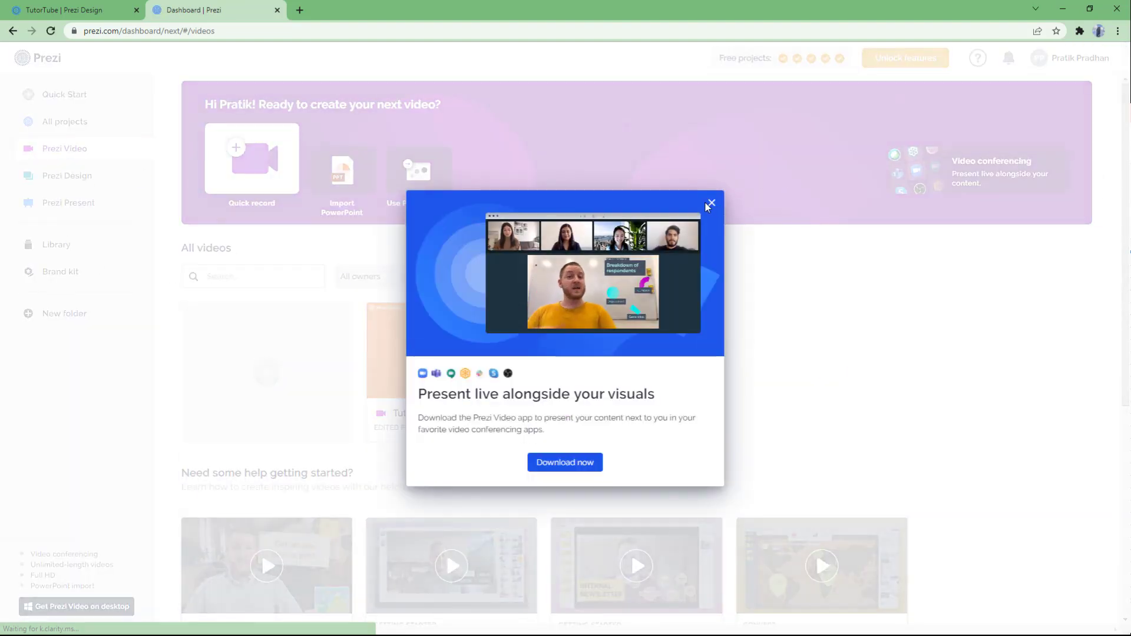
click(709, 203)
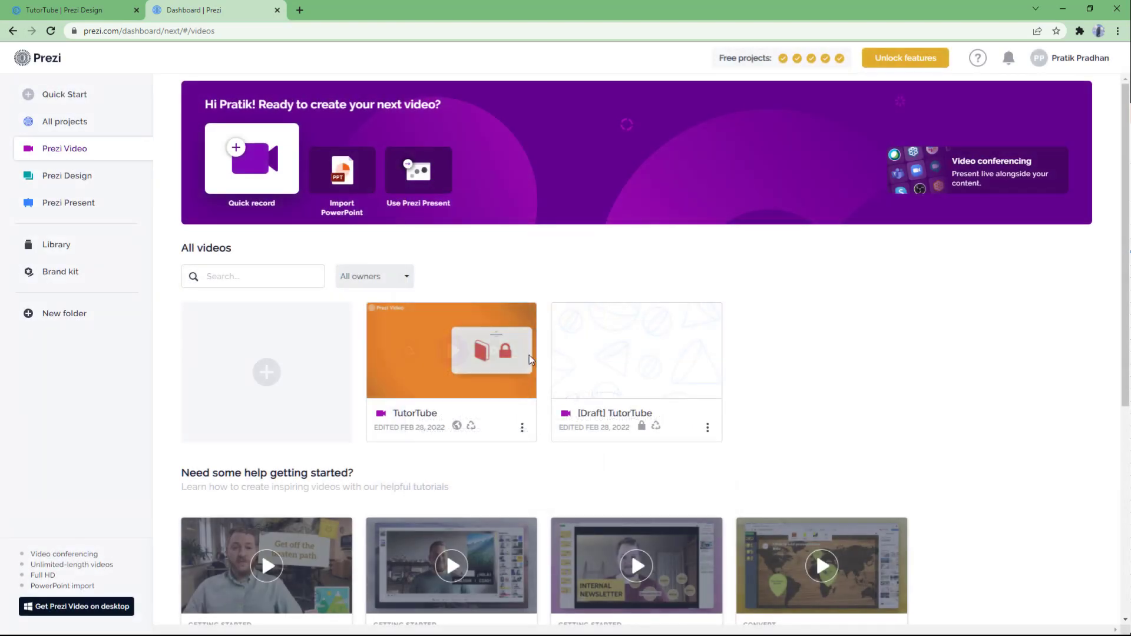
Step: Play the saved TutorTube video with the sound muted, jumping to the start of chapter 2 and then into chapter 3
mouse_move(500, 372)
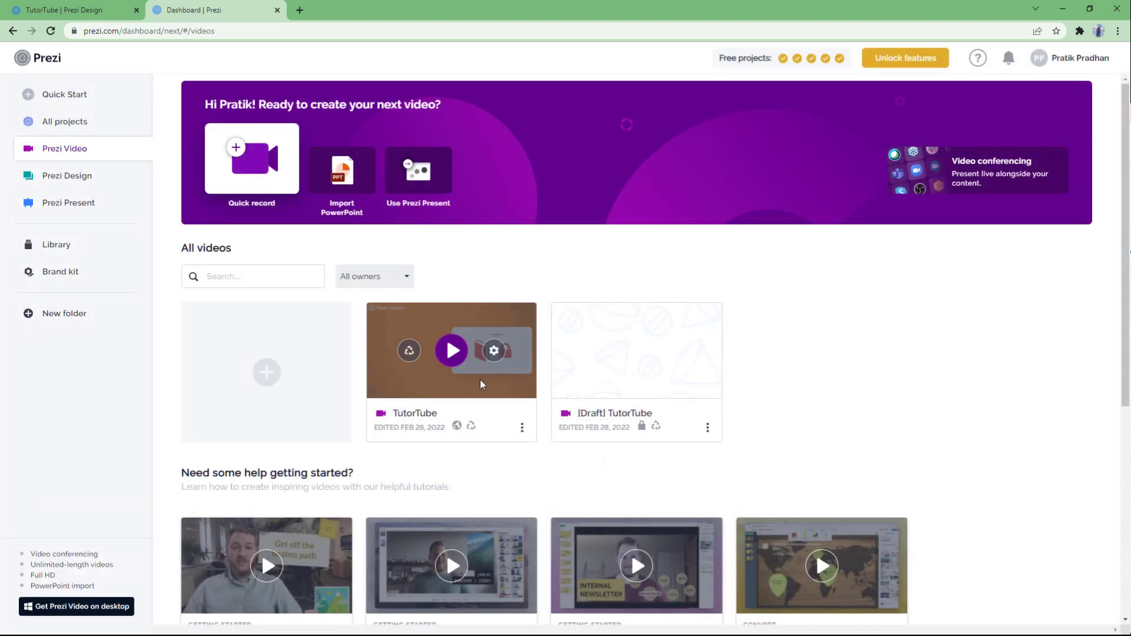
click(452, 352)
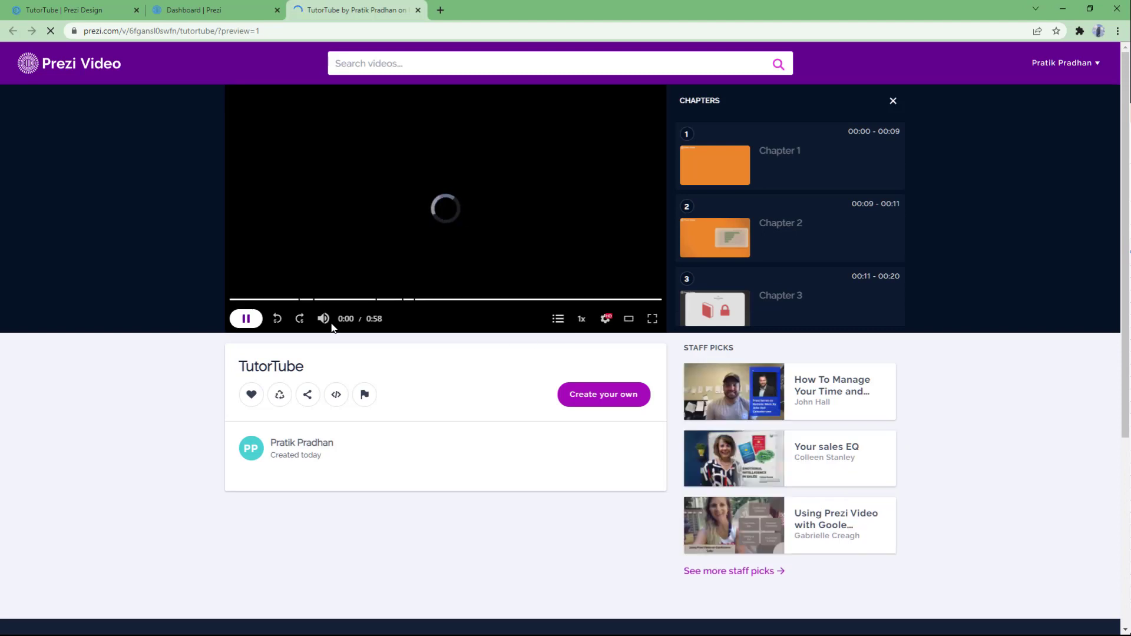
mouse_move(326, 321)
drag(343, 320, 335, 321)
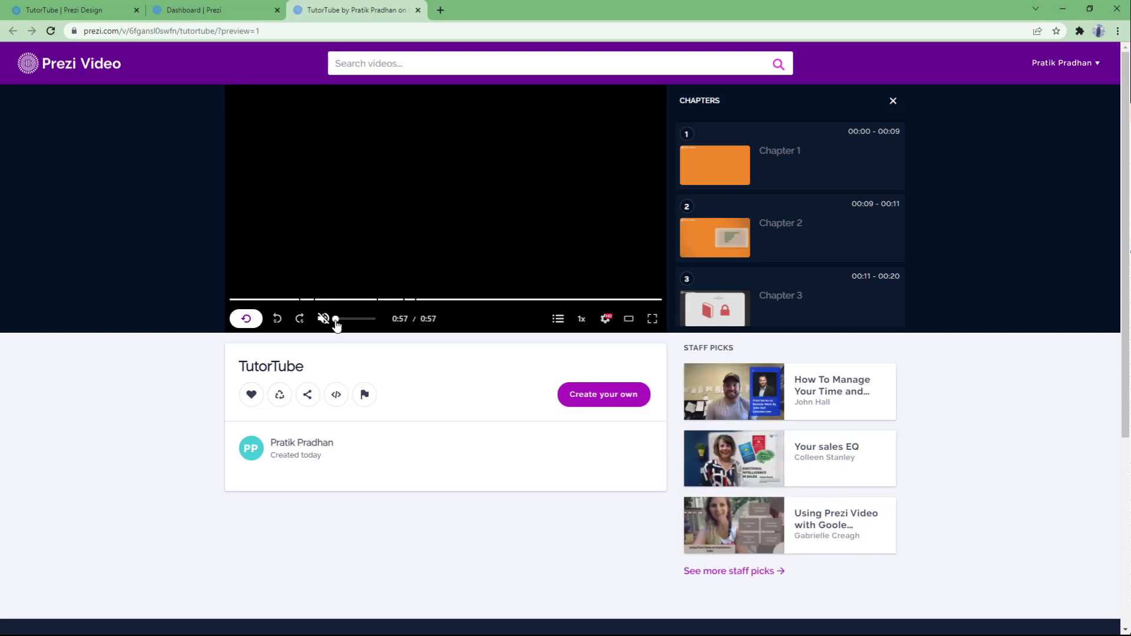
click(305, 300)
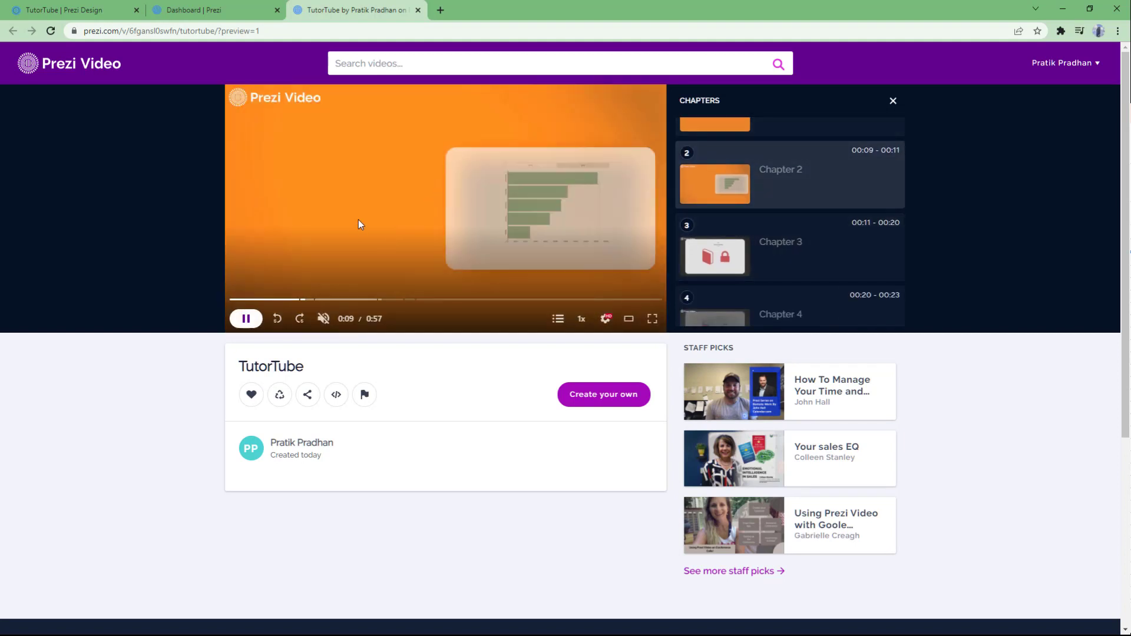
click(356, 299)
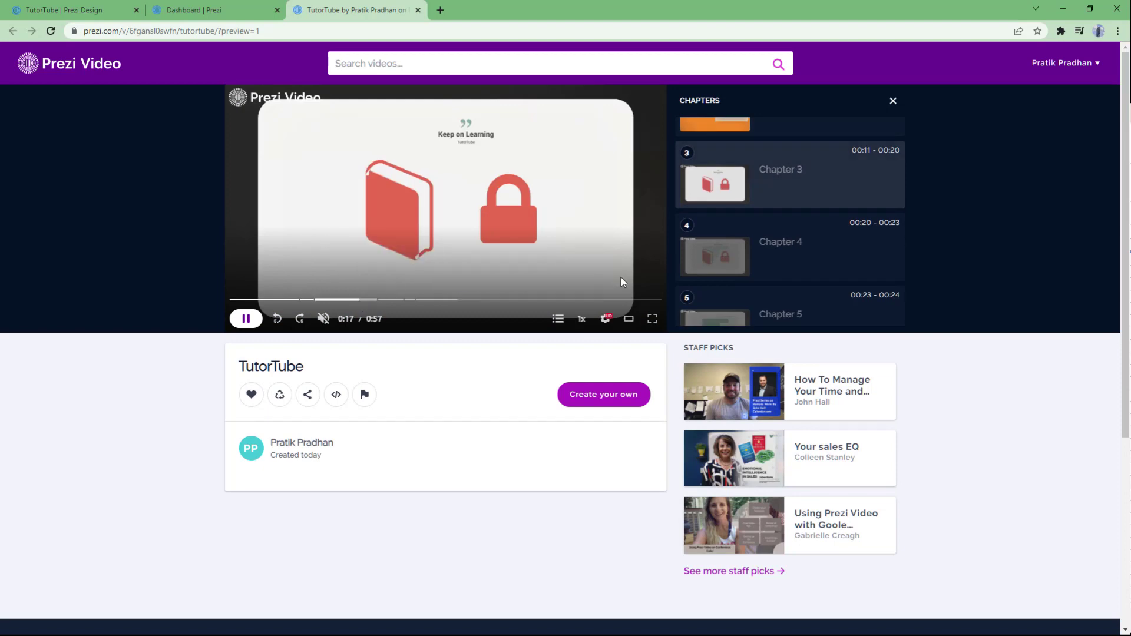